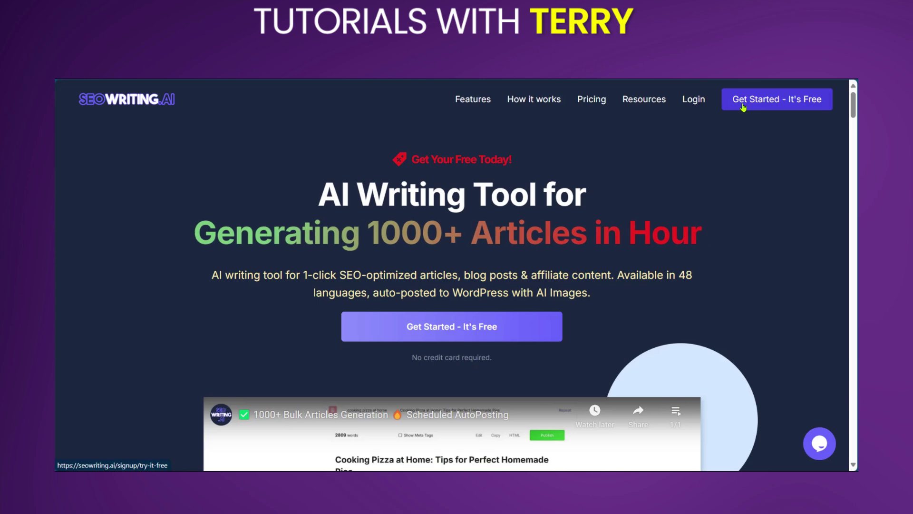
Log in to the SEOWriting.ai account and open the 1-Click Blog Post tool from the dashboard
{"action": "left_click", "coordinate": [695, 102]}
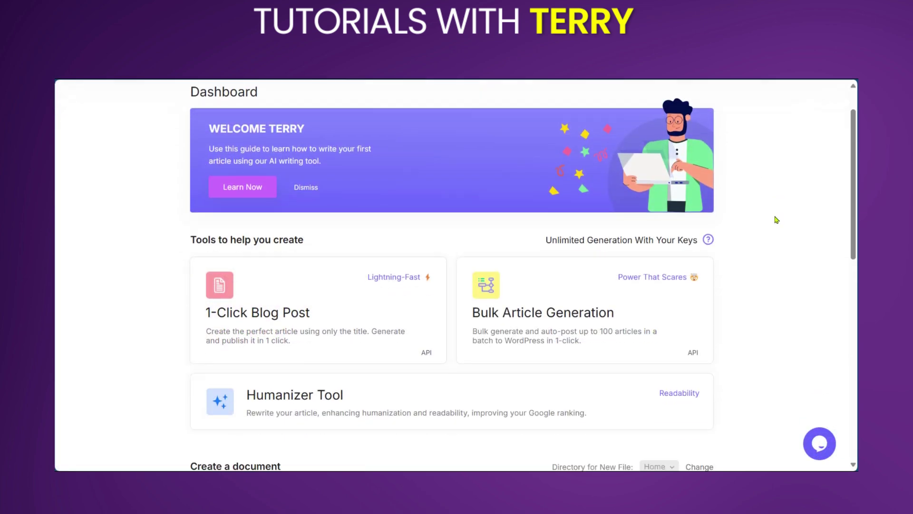
{"action": "scroll", "coordinate": [776, 219], "scroll_direction": "down", "scroll_amount": 2}
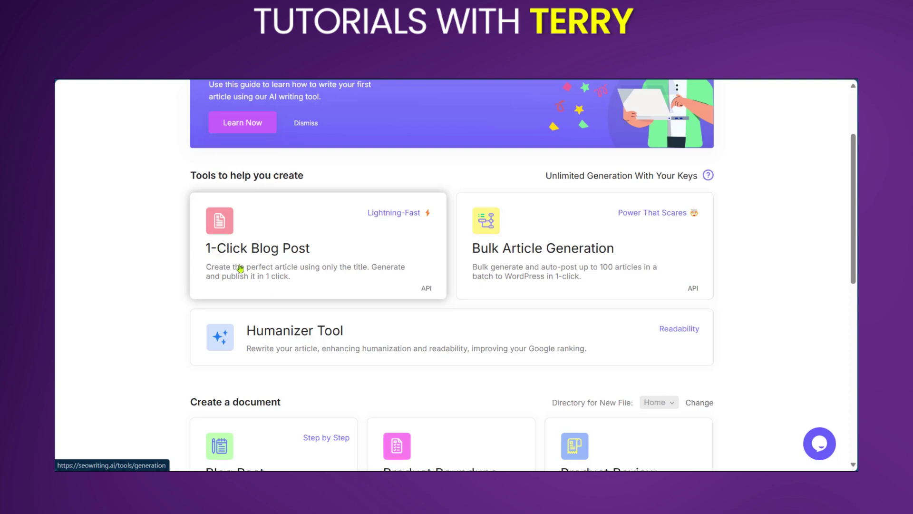
{"action": "left_click", "coordinate": [311, 260]}
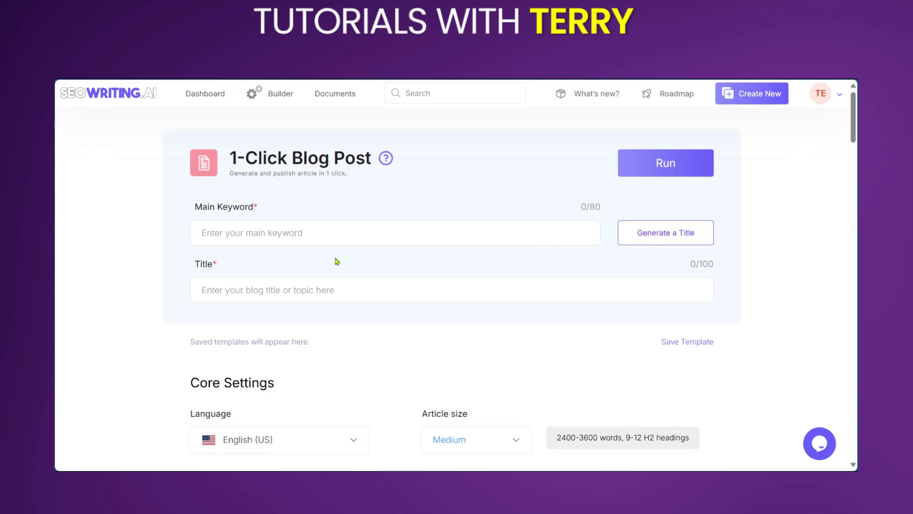
Review the blog post form's core settings, details to include, Media Hub and SEO keyword sections
{"action": "scroll", "coordinate": [187, 281], "scroll_direction": "down", "scroll_amount": 5}
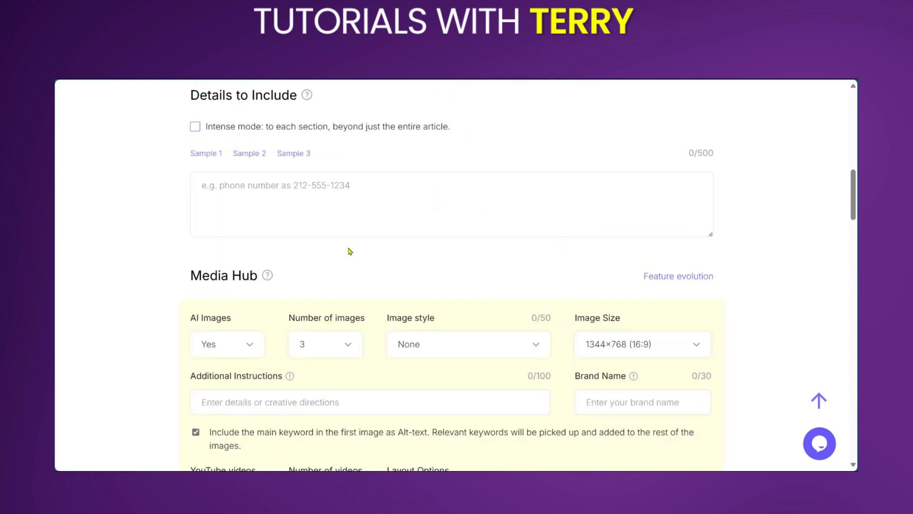
{"action": "scroll", "coordinate": [350, 251], "scroll_direction": "up", "scroll_amount": 1}
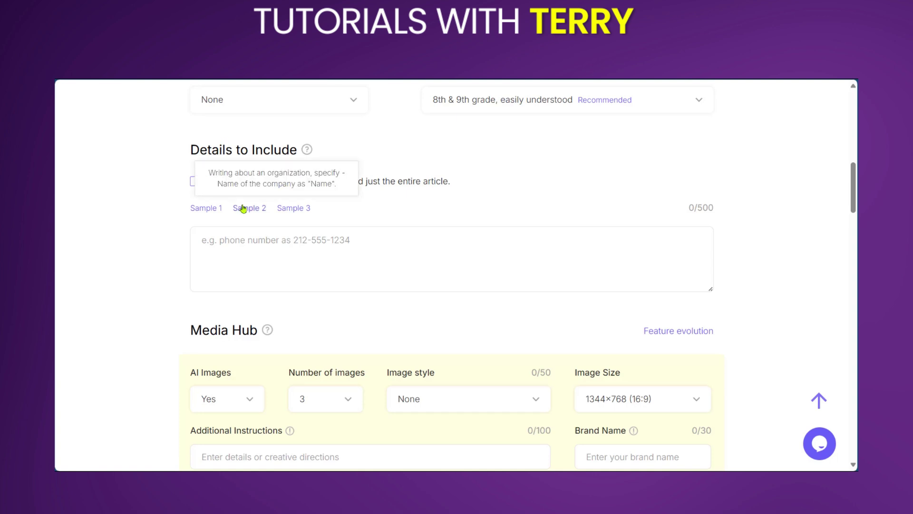
{"action": "scroll", "coordinate": [145, 215], "scroll_direction": "down", "scroll_amount": 3}
{"action": "scroll", "coordinate": [145, 216], "scroll_direction": "down", "scroll_amount": 1}
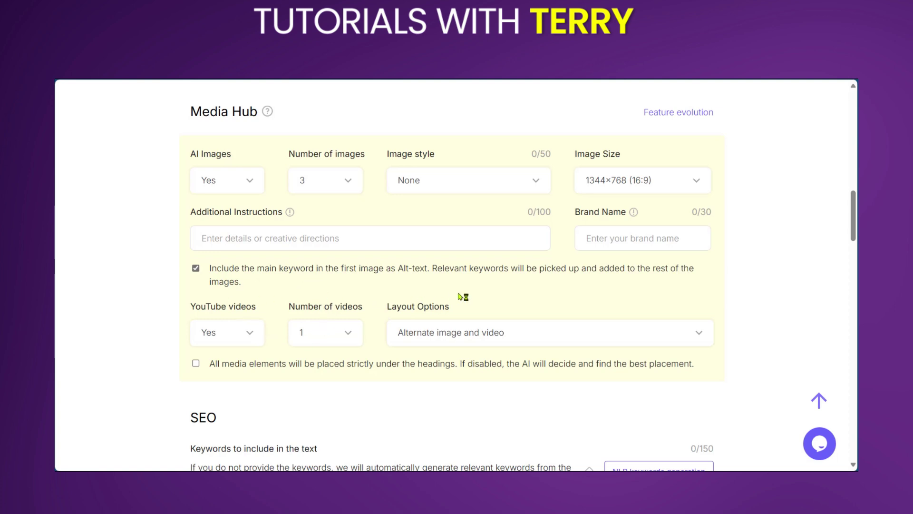
{"action": "scroll", "coordinate": [111, 291], "scroll_direction": "down", "scroll_amount": 5}
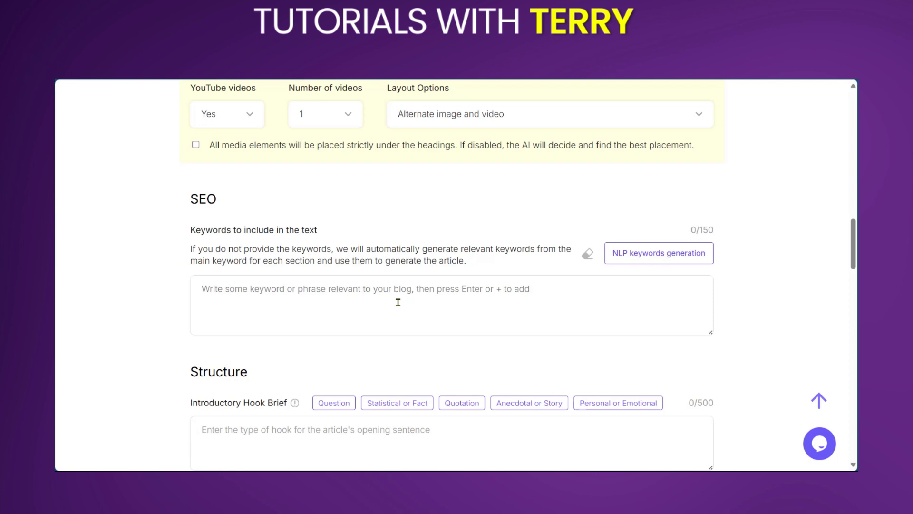
{"action": "scroll", "coordinate": [398, 302], "scroll_direction": "down", "scroll_amount": 5}
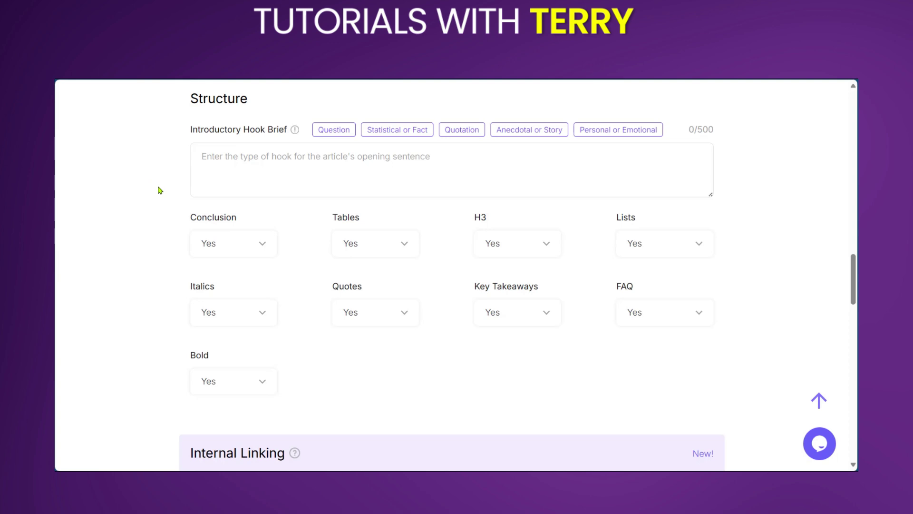
Review the structure toggles, including the Conclusion choices, and the internal linking, external linking, web connection, syndication and outline sections
{"action": "scroll", "coordinate": [304, 194], "scroll_direction": "down", "scroll_amount": 1}
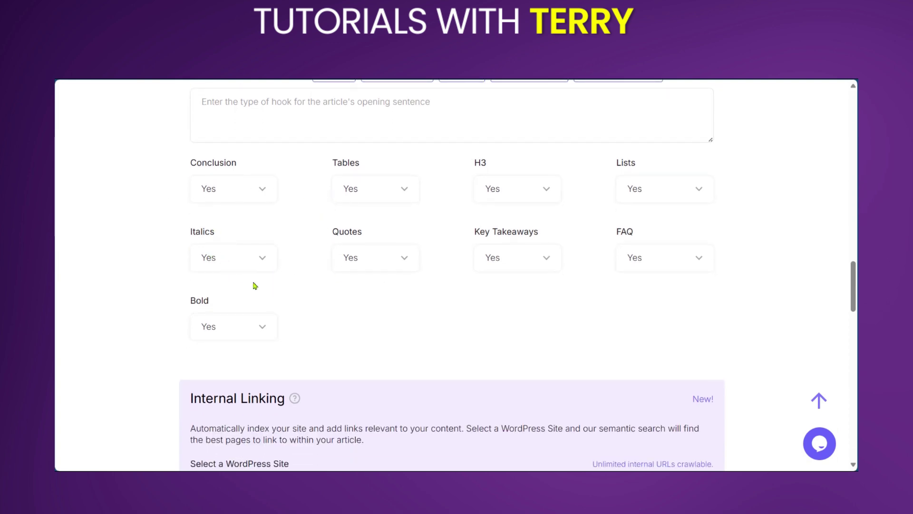
{"action": "left_click", "coordinate": [268, 197]}
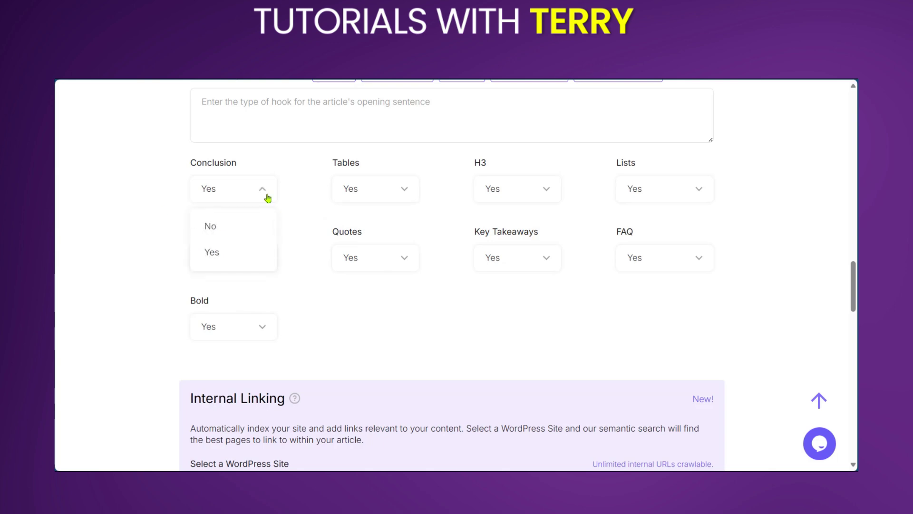
{"action": "left_click", "coordinate": [296, 190]}
{"action": "scroll", "coordinate": [366, 287], "scroll_direction": "down", "scroll_amount": 1}
{"action": "scroll", "coordinate": [366, 287], "scroll_direction": "up", "scroll_amount": 1}
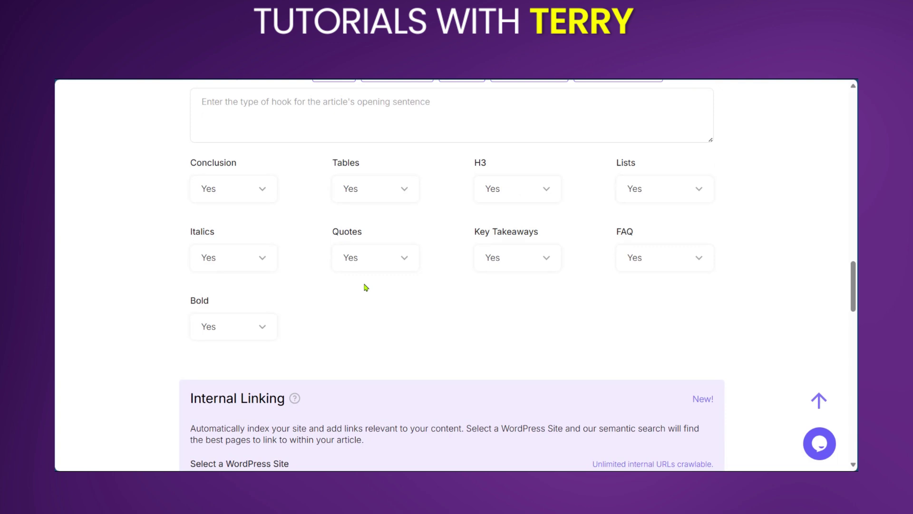
{"action": "scroll", "coordinate": [366, 287], "scroll_direction": "down", "scroll_amount": 4}
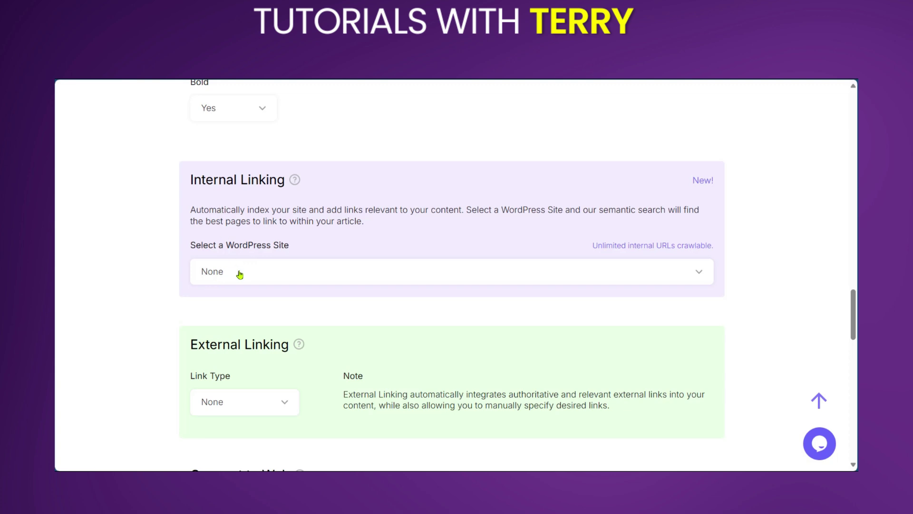
{"action": "scroll", "coordinate": [240, 274], "scroll_direction": "down", "scroll_amount": 4}
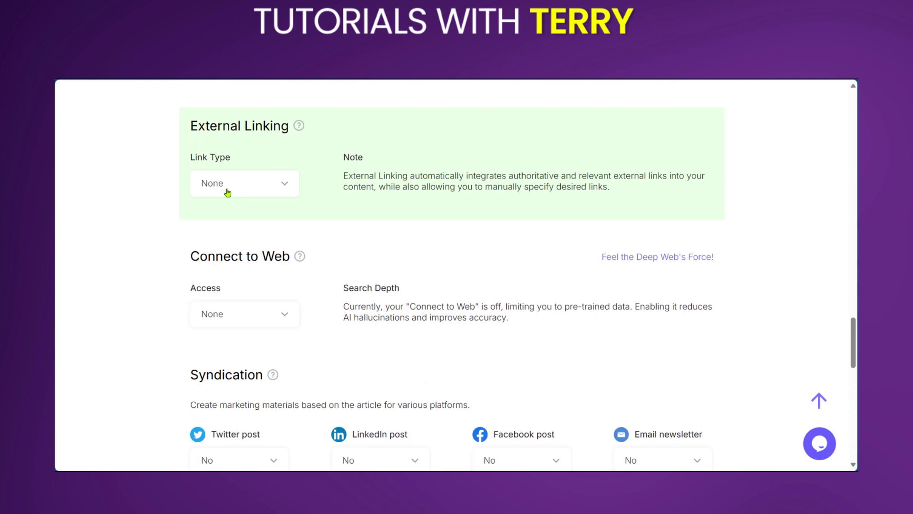
{"action": "scroll", "coordinate": [115, 241], "scroll_direction": "down", "scroll_amount": 5}
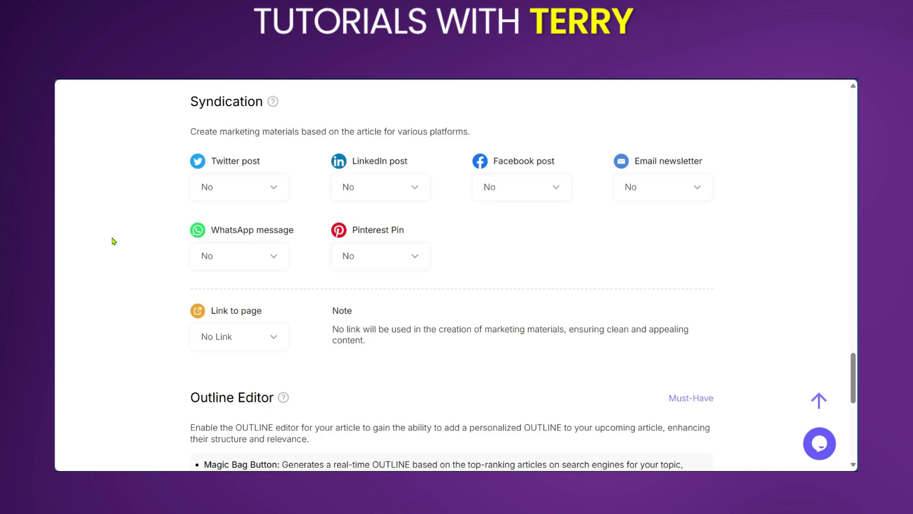
{"action": "scroll", "coordinate": [114, 241], "scroll_direction": "down", "scroll_amount": 8}
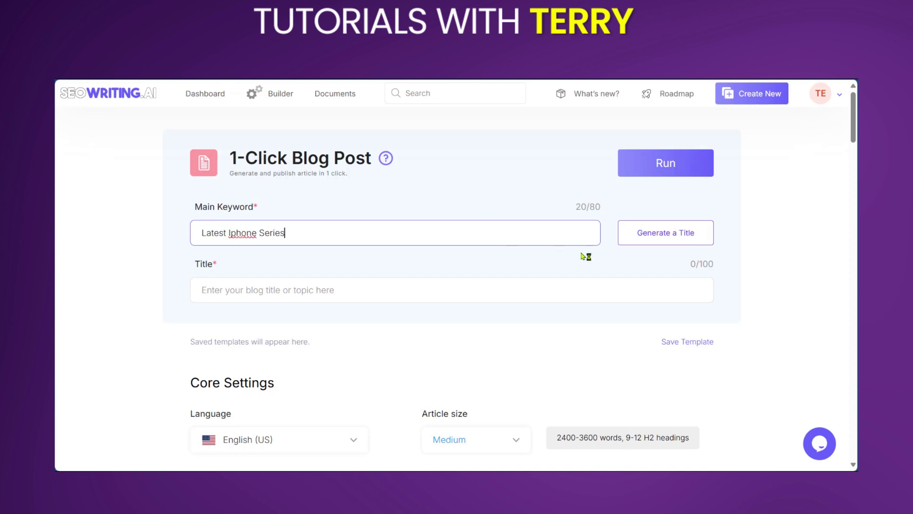
Generate a title from the main keyword "Latest Iphone Series" and set the tone of voice to Informational
{"action": "left_click", "coordinate": [662, 234]}
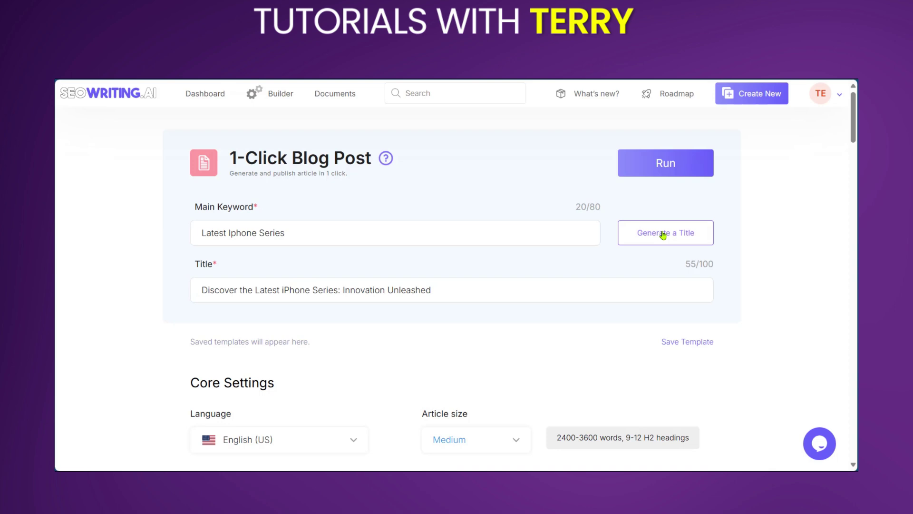
{"action": "scroll", "coordinate": [737, 310], "scroll_direction": "down", "scroll_amount": 6}
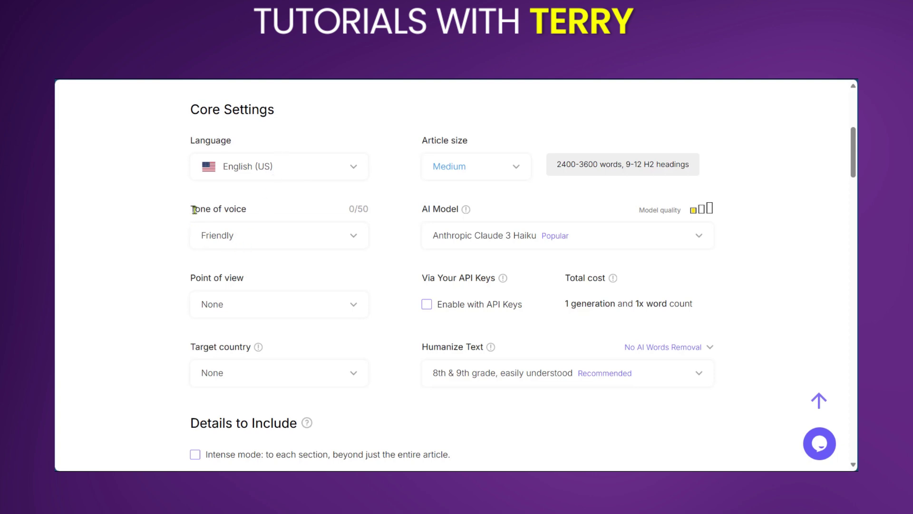
{"action": "left_click", "coordinate": [354, 236]}
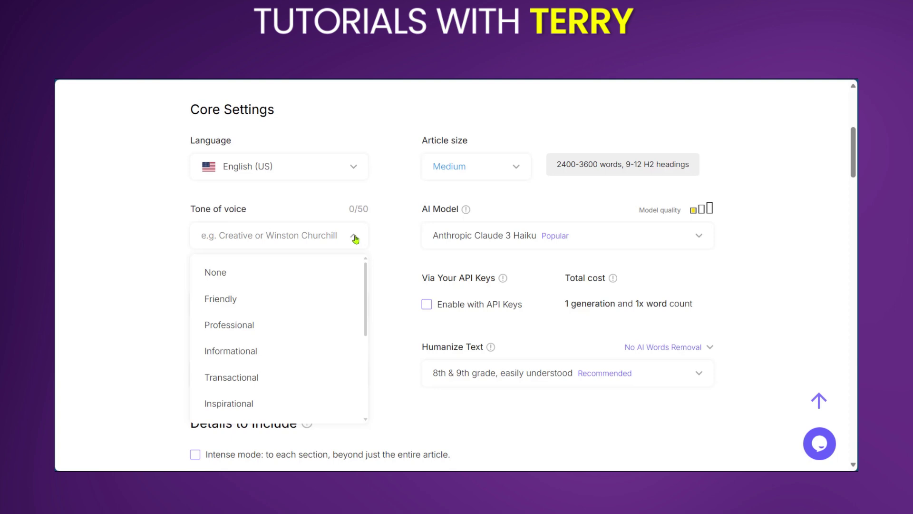
{"action": "left_click", "coordinate": [243, 349]}
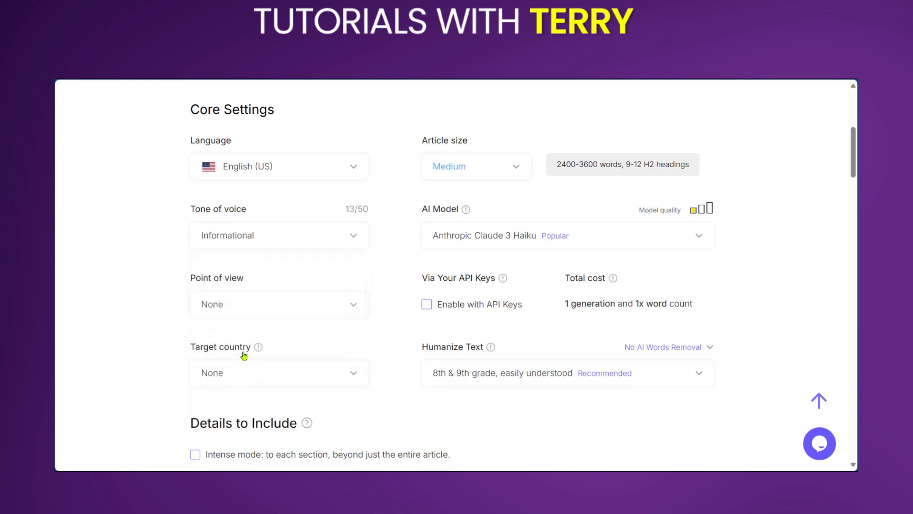
Set the point of view to Third person (he, she, it, they) and browse the target country options
{"action": "left_click", "coordinate": [355, 306]}
{"action": "scroll", "coordinate": [279, 298], "scroll_direction": "down", "scroll_amount": 1}
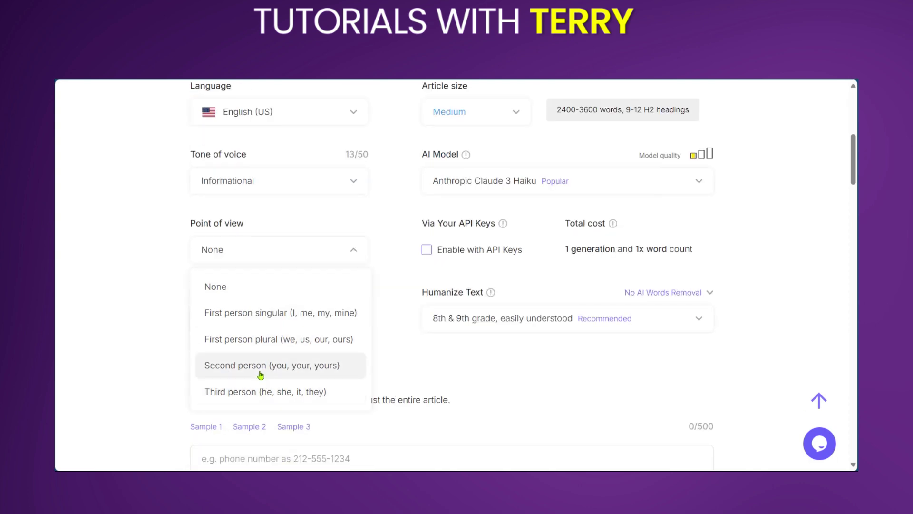
{"action": "left_click", "coordinate": [296, 395]}
{"action": "left_click", "coordinate": [353, 318]}
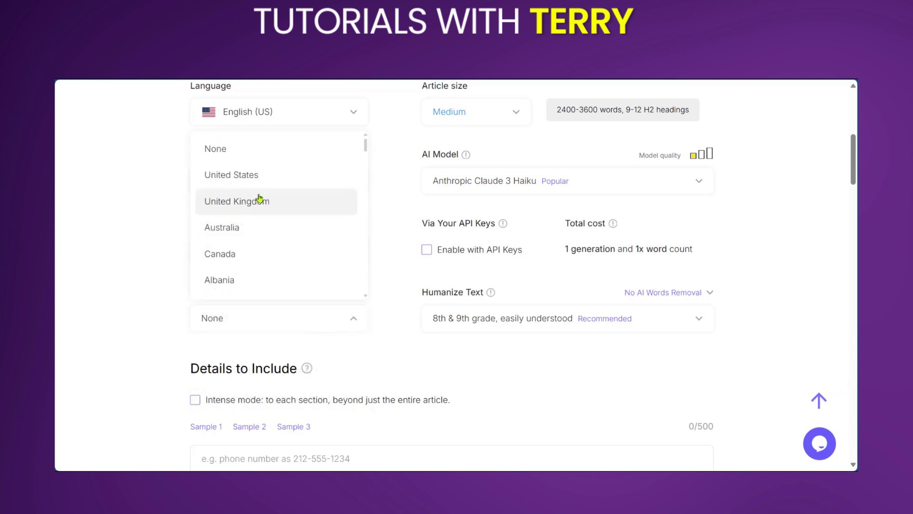
{"action": "scroll", "coordinate": [261, 218], "scroll_direction": "down", "scroll_amount": 2}
{"action": "scroll", "coordinate": [259, 231], "scroll_direction": "up", "scroll_amount": 2}
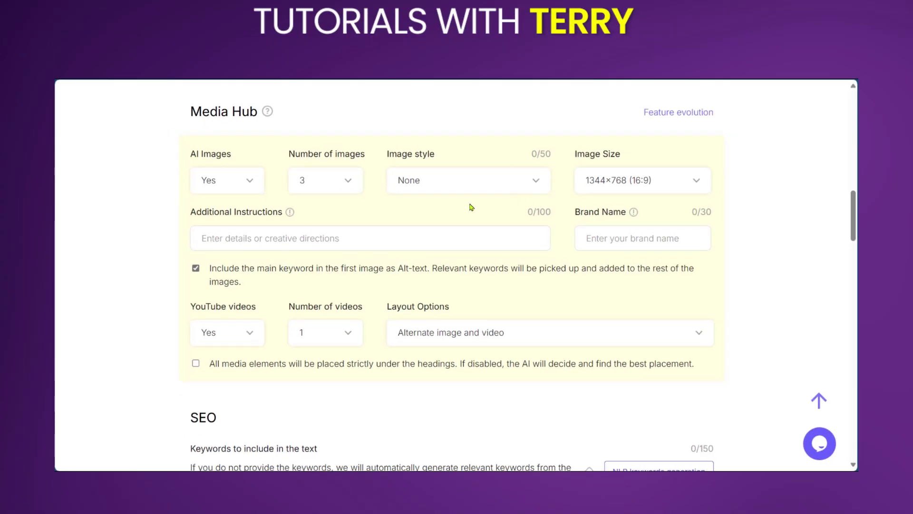
Keep AI images enabled in the Media Hub, with 4 images in the Photo style
{"action": "left_click", "coordinate": [237, 184]}
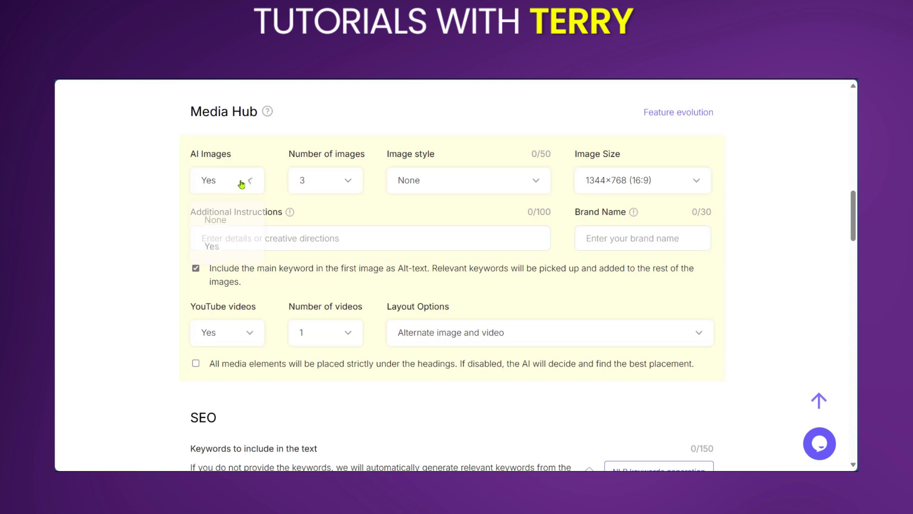
{"action": "left_click", "coordinate": [220, 247]}
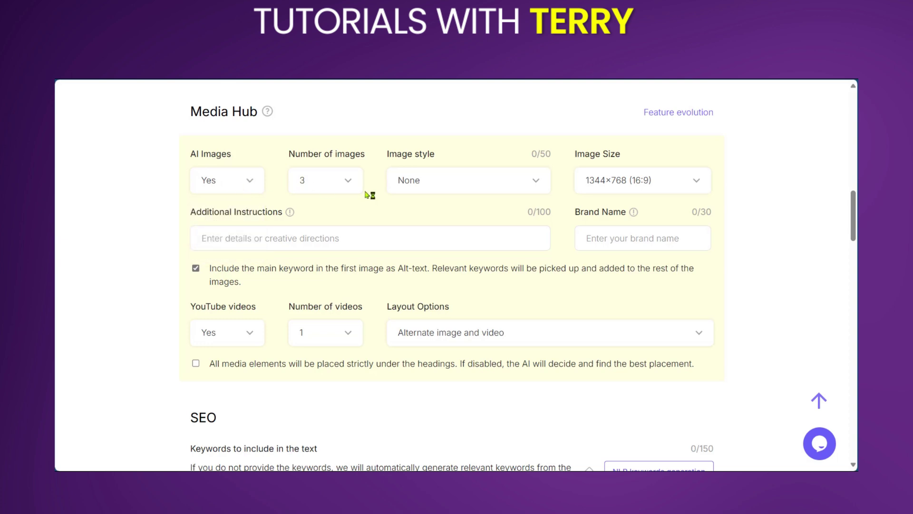
{"action": "left_click", "coordinate": [350, 182]}
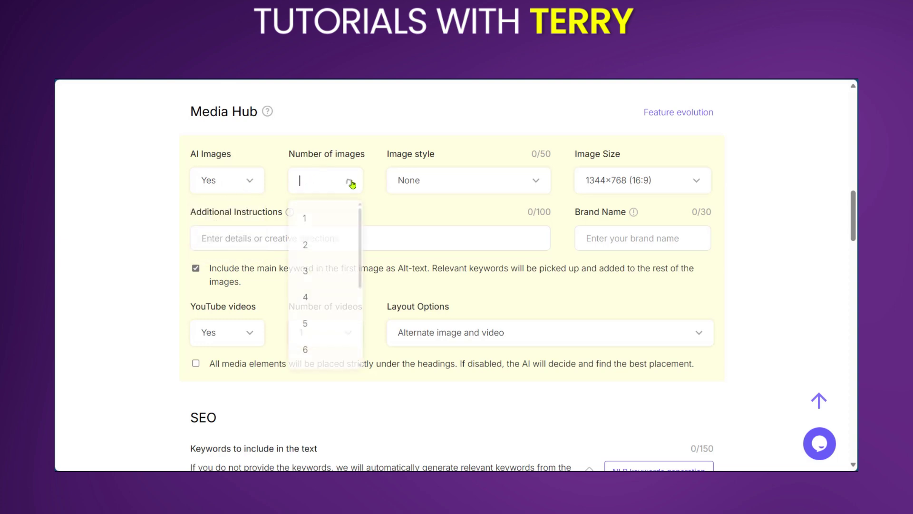
{"action": "left_click", "coordinate": [305, 295]}
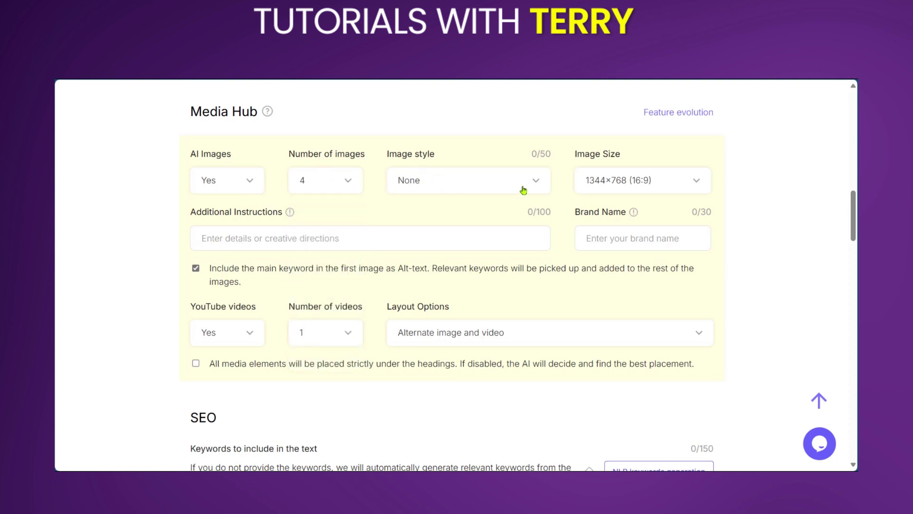
{"action": "left_click", "coordinate": [538, 184]}
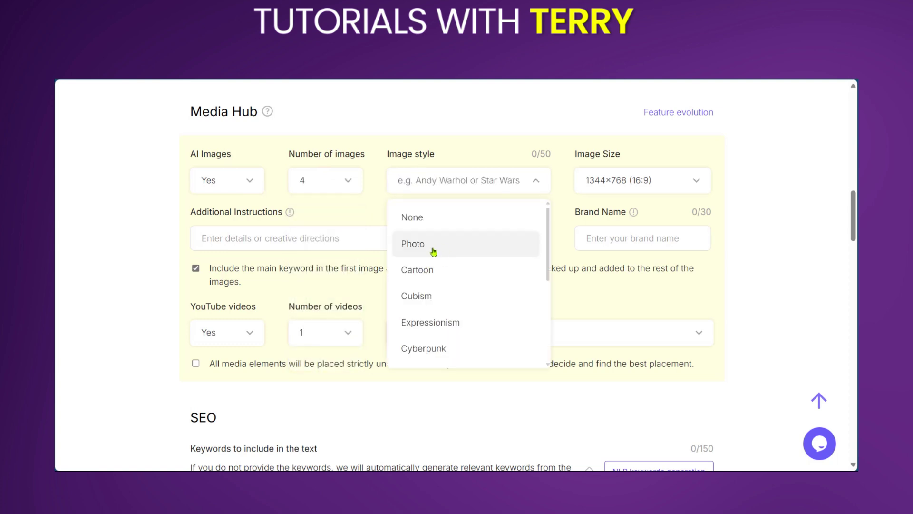
{"action": "left_click", "coordinate": [432, 246]}
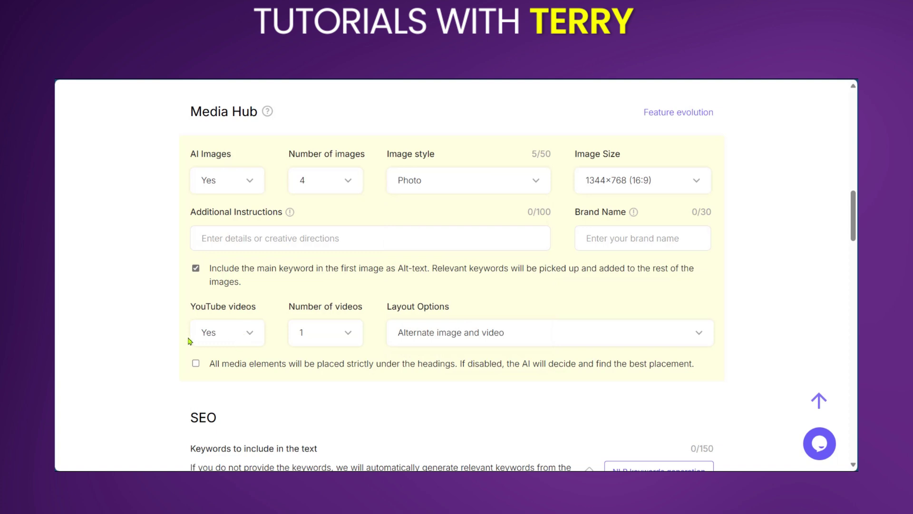
Set the number of YouTube videos to 3 with the "Alternate image and video" layout
{"action": "left_click", "coordinate": [345, 338]}
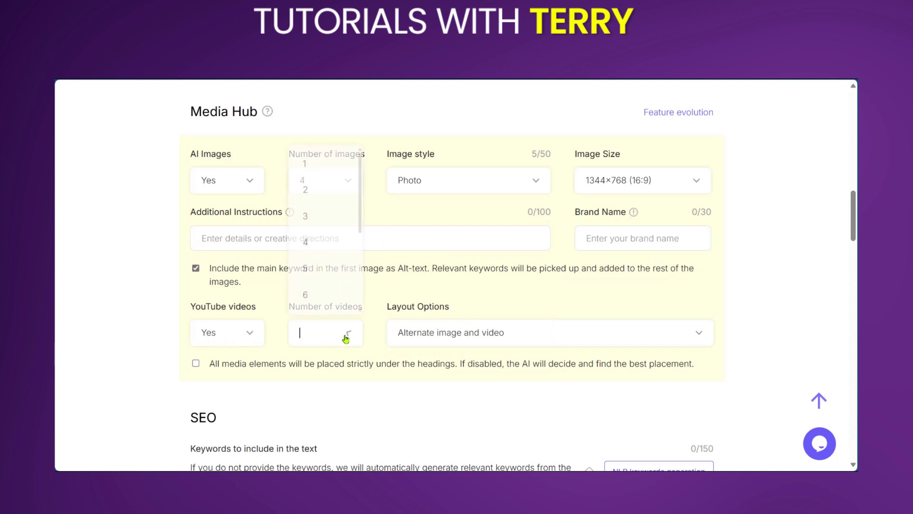
{"action": "left_click", "coordinate": [333, 212]}
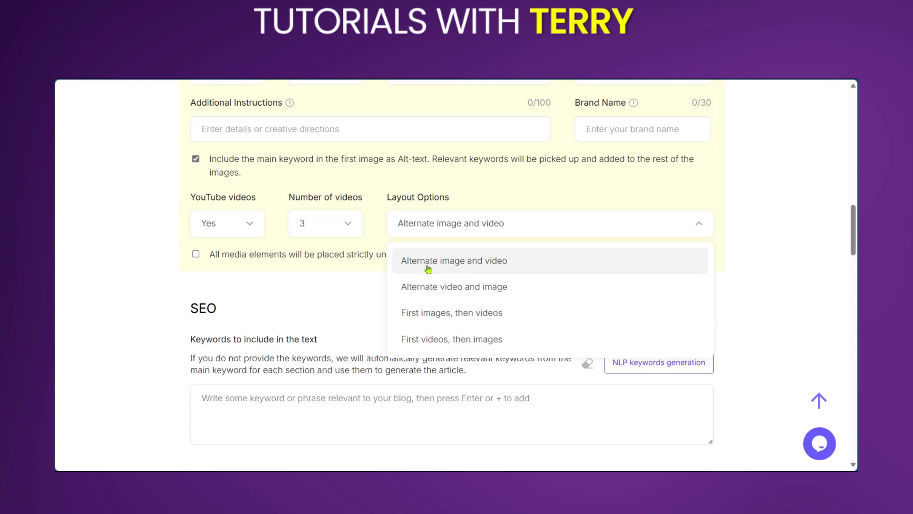
{"action": "left_click", "coordinate": [448, 263]}
Generate NLP keywords to include in the text, running the generation twice to extend the list
{"action": "scroll", "coordinate": [666, 247], "scroll_direction": "down", "scroll_amount": 2}
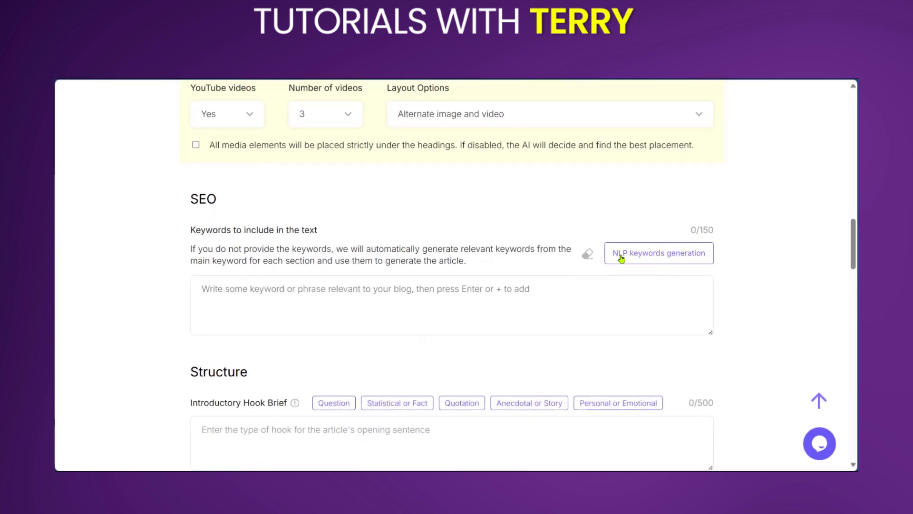
{"action": "left_click", "coordinate": [635, 259]}
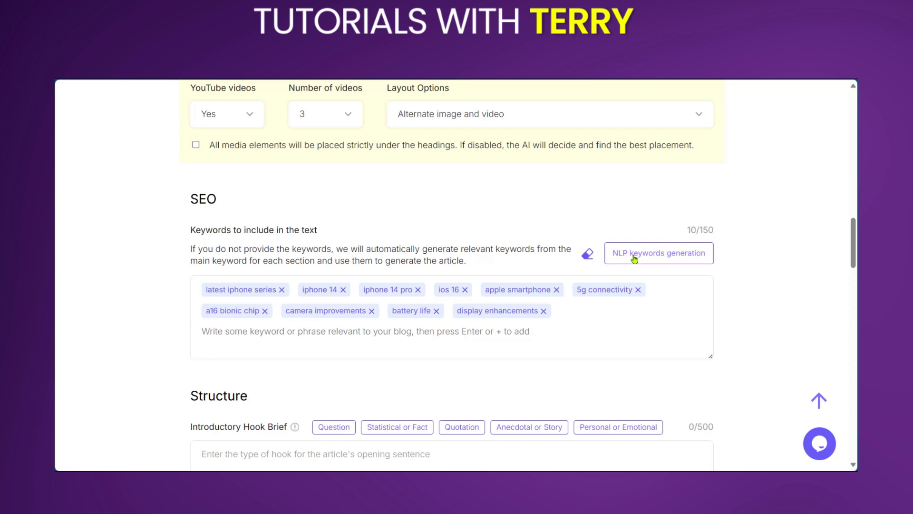
{"action": "left_click", "coordinate": [635, 258]}
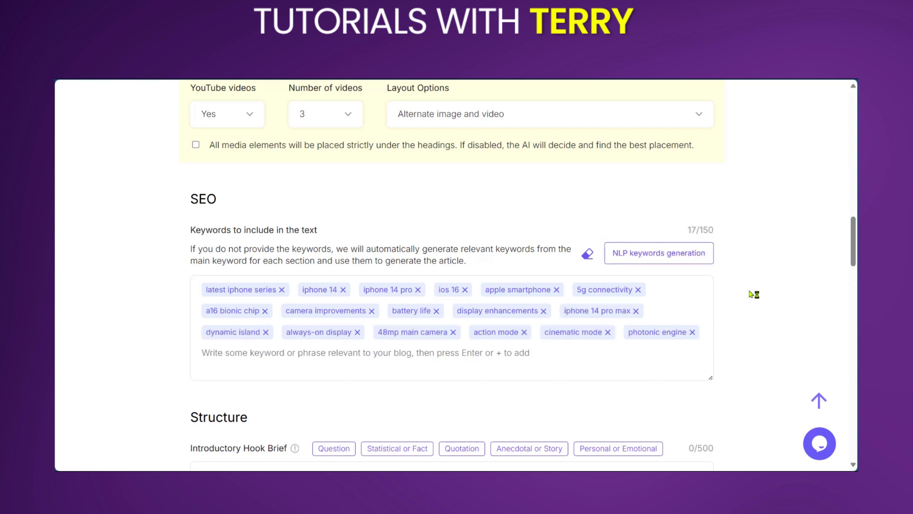
Fill the introductory hook brief with the Question preset
{"action": "scroll", "coordinate": [684, 157], "scroll_direction": "down", "scroll_amount": 6}
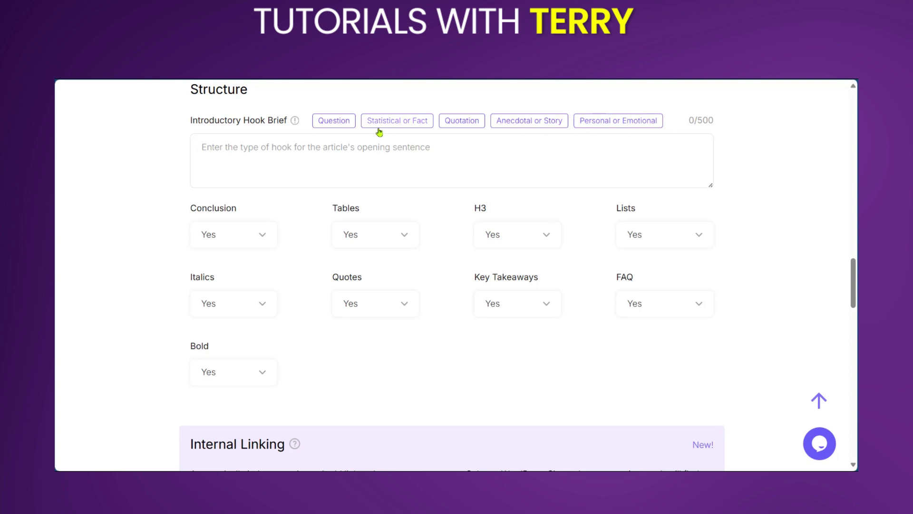
{"action": "left_click", "coordinate": [340, 124]}
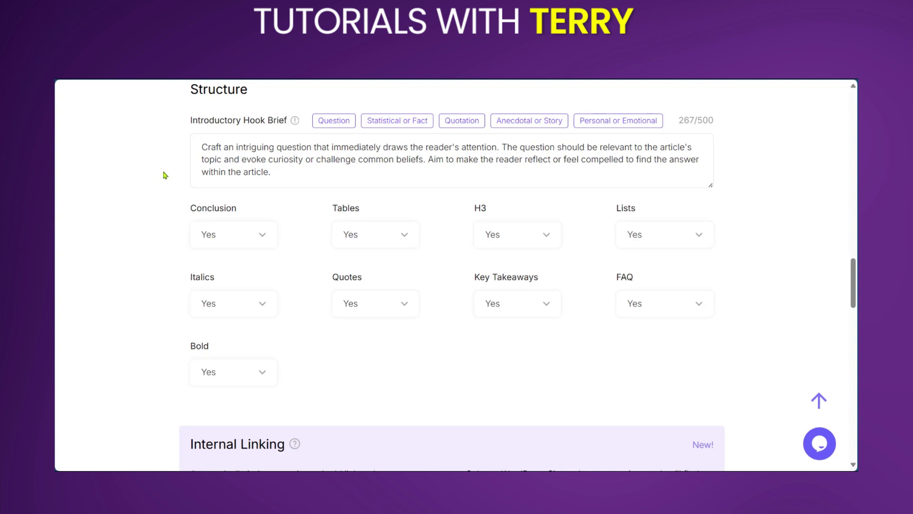
Enable web access in the Connect to Web section and set Source Links to URL
{"action": "scroll", "coordinate": [190, 190], "scroll_direction": "down", "scroll_amount": 15}
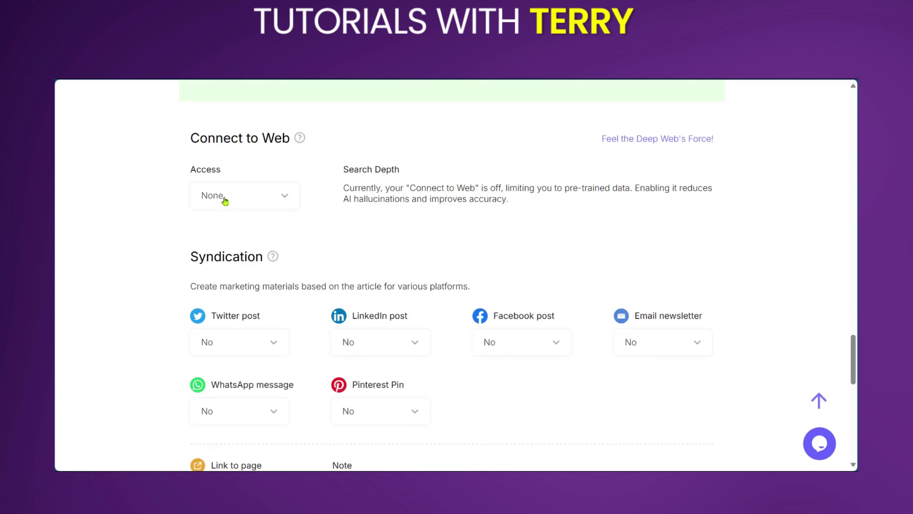
{"action": "left_click", "coordinate": [224, 198]}
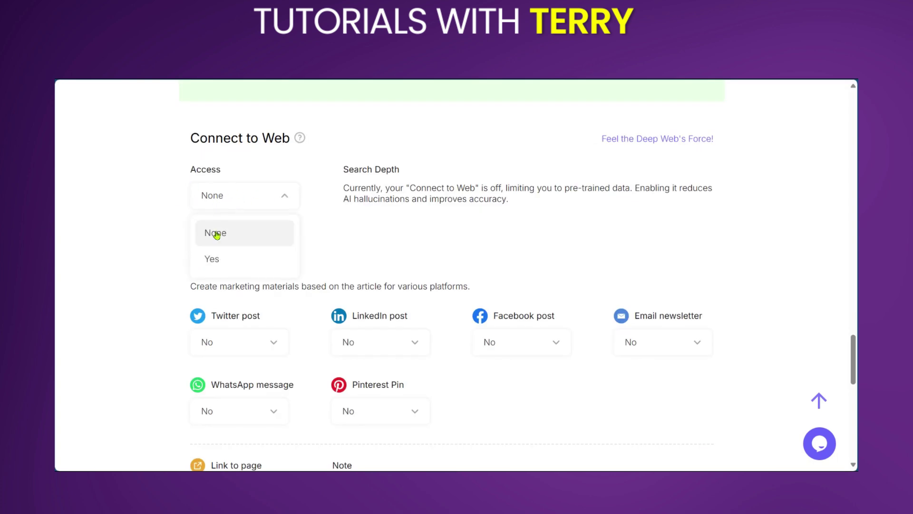
{"action": "left_click", "coordinate": [230, 263]}
{"action": "left_click", "coordinate": [231, 265]}
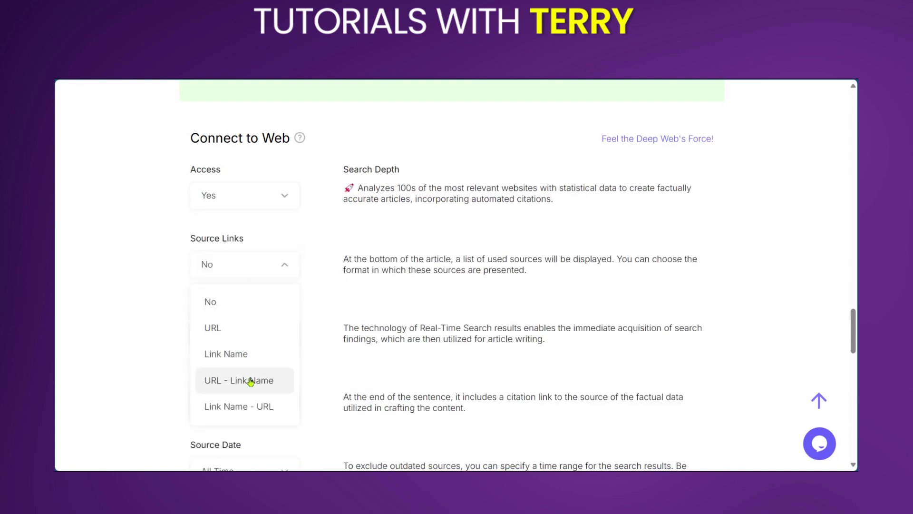
{"action": "left_click", "coordinate": [245, 335]}
Keep Real-Time Search as the search source and set Citations to Yes
{"action": "scroll", "coordinate": [261, 230], "scroll_direction": "down", "scroll_amount": 2}
{"action": "left_click", "coordinate": [284, 223]}
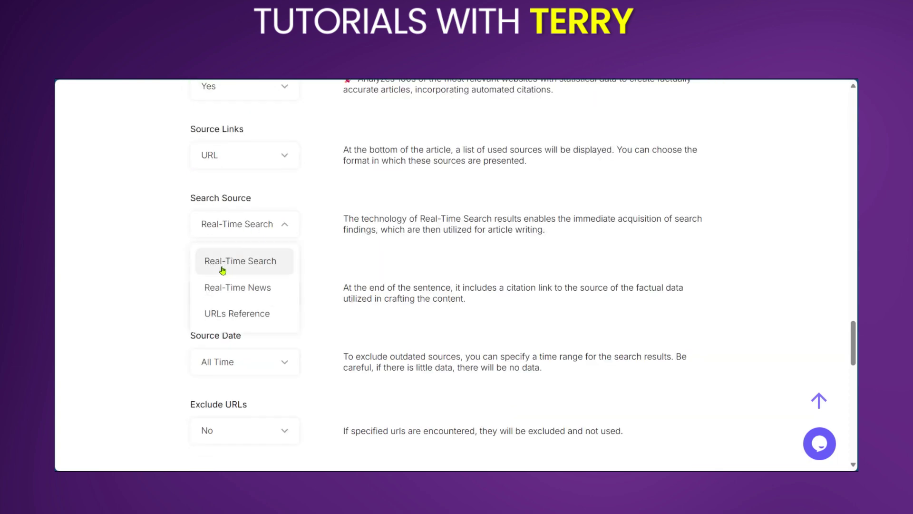
{"action": "left_click", "coordinate": [253, 266]}
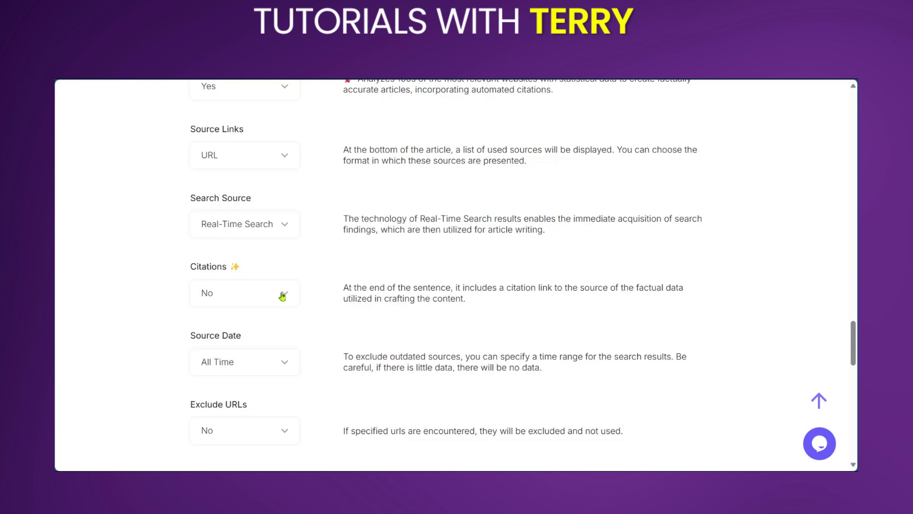
{"action": "left_click", "coordinate": [283, 297]}
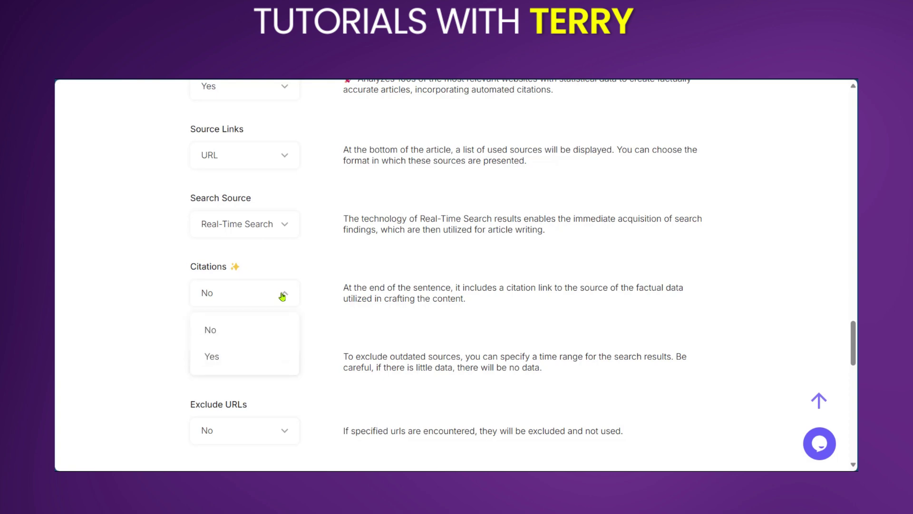
{"action": "left_click", "coordinate": [255, 359]}
Leave the WordPress publication option at No and run the blog post generation
{"action": "scroll", "coordinate": [170, 316], "scroll_direction": "down", "scroll_amount": 3}
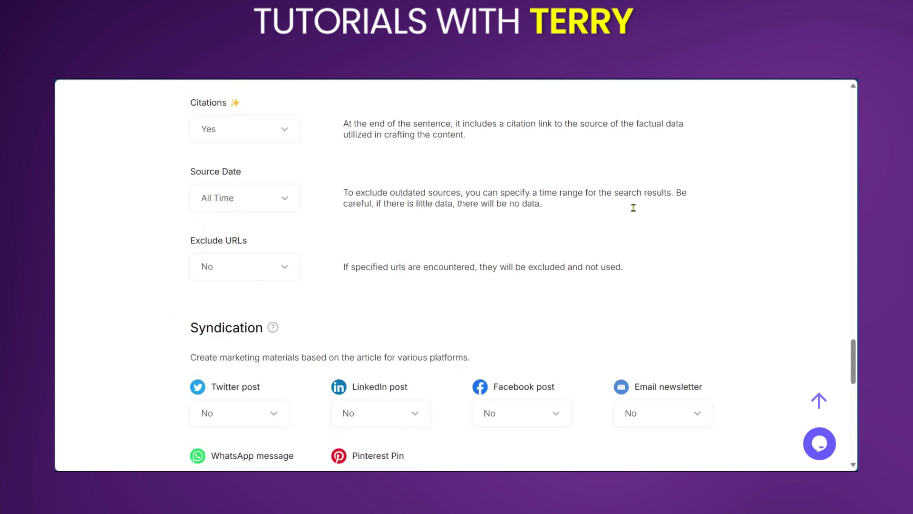
{"action": "scroll", "coordinate": [303, 221], "scroll_direction": "down", "scroll_amount": 3}
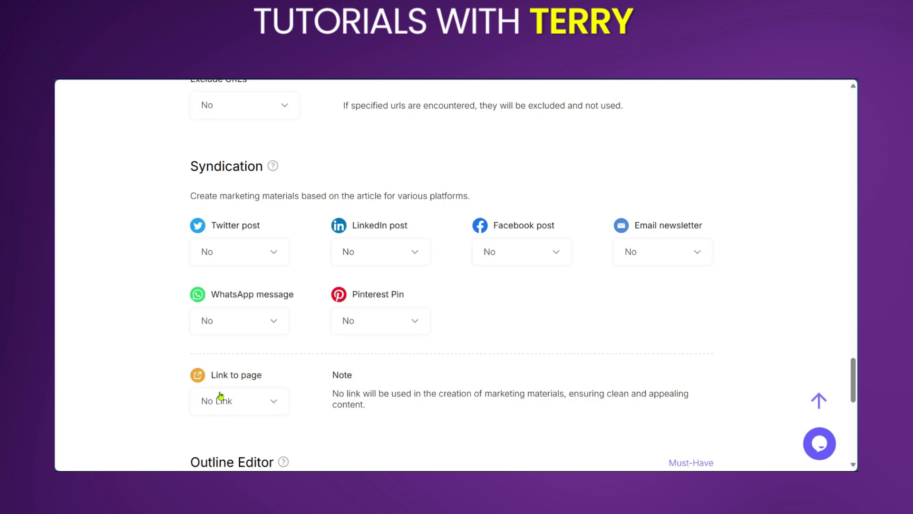
{"action": "scroll", "coordinate": [224, 398], "scroll_direction": "down", "scroll_amount": 10}
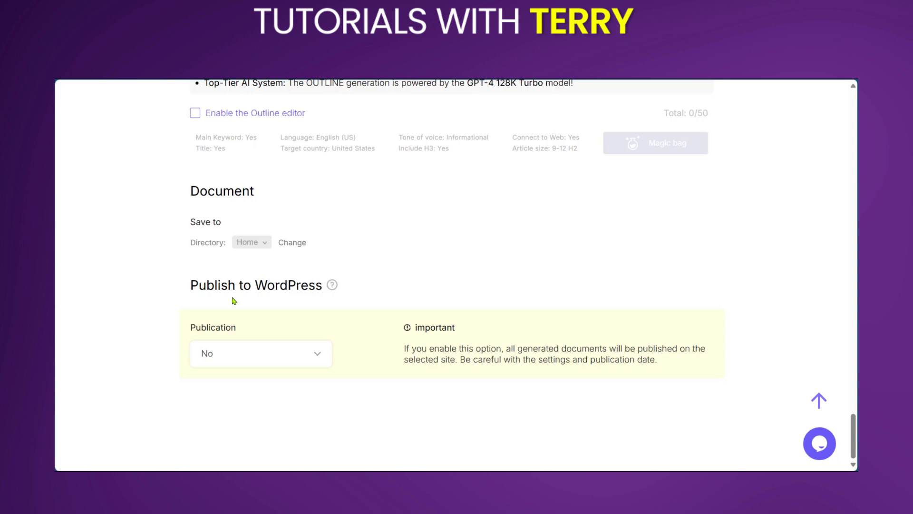
{"action": "left_click", "coordinate": [281, 353]}
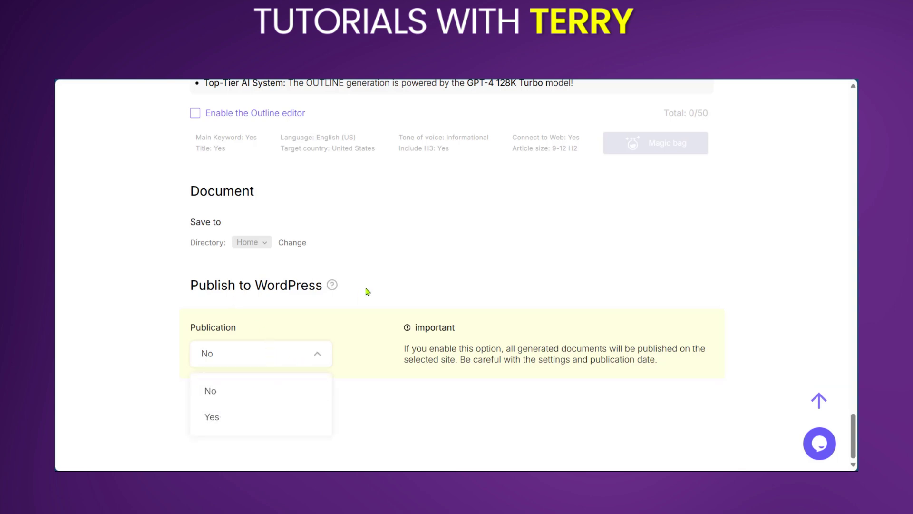
{"action": "left_click", "coordinate": [367, 291]}
{"action": "left_click", "coordinate": [817, 402]}
{"action": "left_click", "coordinate": [650, 174]}
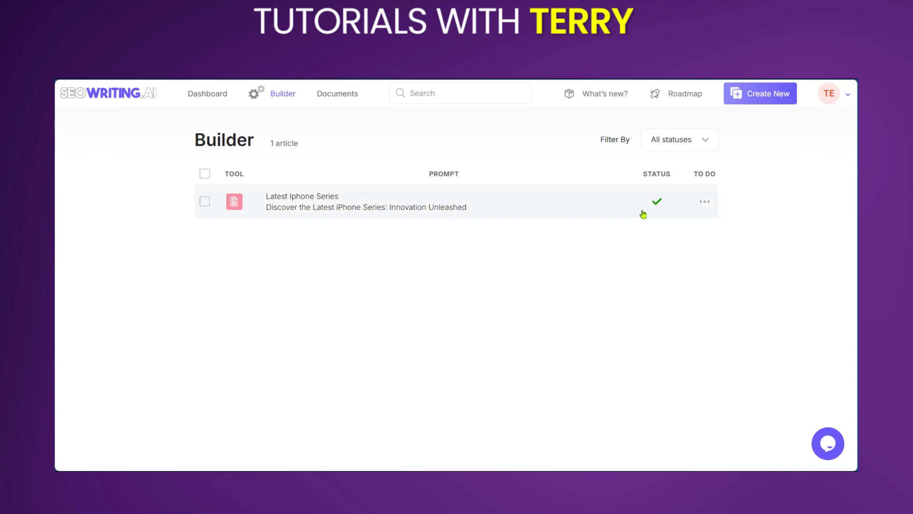
Open the generated article "Discover the Latest iPhone Series: Innovation Unleashed" and review its text, citations, images and embedded video
{"action": "left_click", "coordinate": [289, 205]}
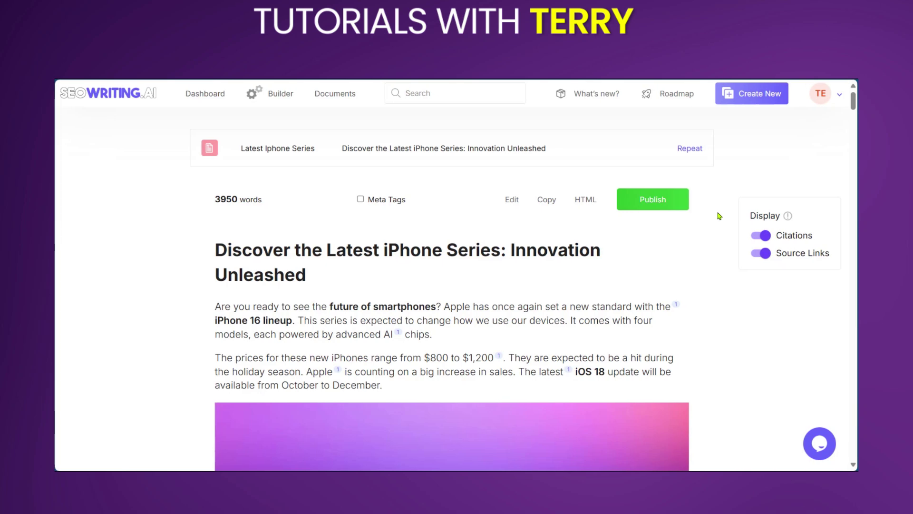
{"action": "scroll", "coordinate": [719, 216], "scroll_direction": "down", "scroll_amount": 6}
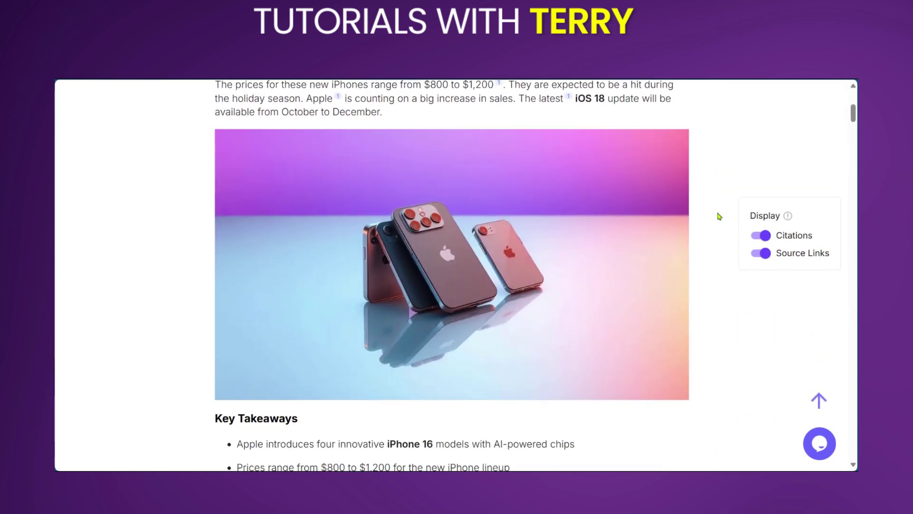
{"action": "scroll", "coordinate": [719, 215], "scroll_direction": "down", "scroll_amount": 4}
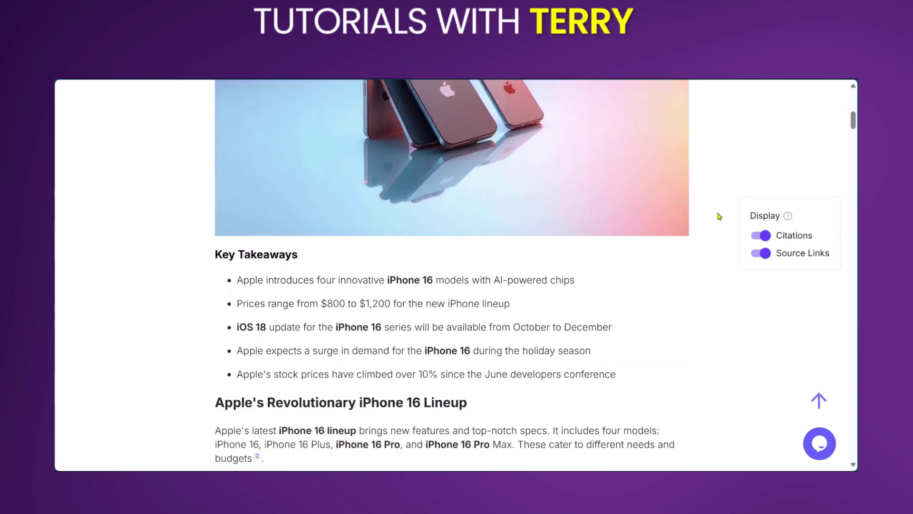
{"action": "scroll", "coordinate": [719, 216], "scroll_direction": "down", "scroll_amount": 2}
{"action": "scroll", "coordinate": [719, 216], "scroll_direction": "down", "scroll_amount": 2}
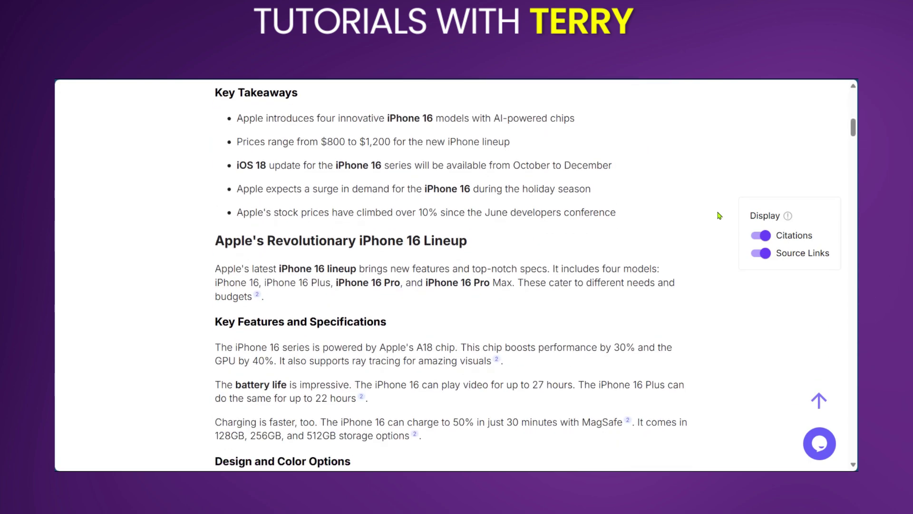
{"action": "scroll", "coordinate": [719, 216], "scroll_direction": "down", "scroll_amount": 5}
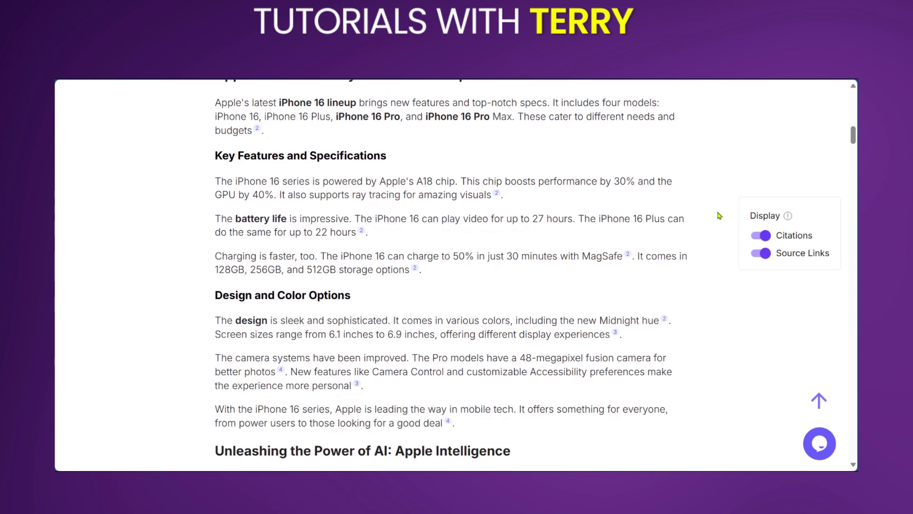
{"action": "scroll", "coordinate": [719, 216], "scroll_direction": "down", "scroll_amount": 2}
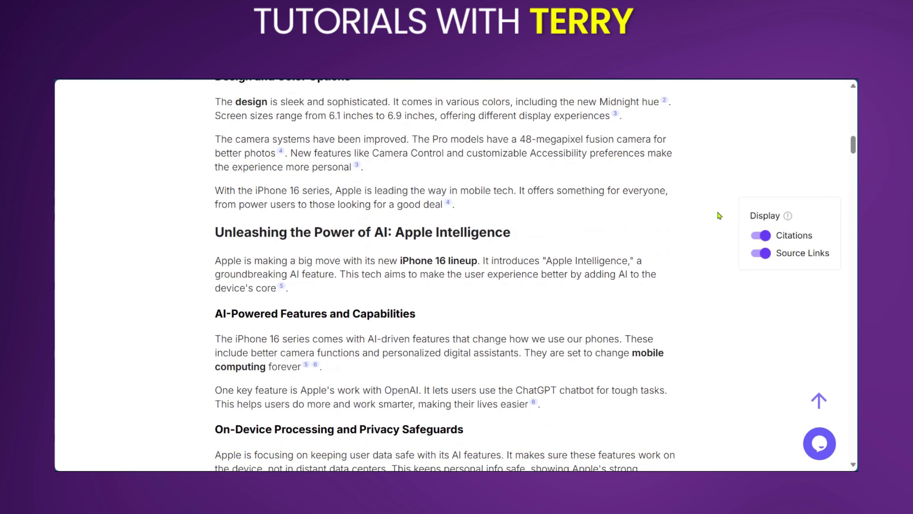
{"action": "scroll", "coordinate": [719, 215], "scroll_direction": "down", "scroll_amount": 5}
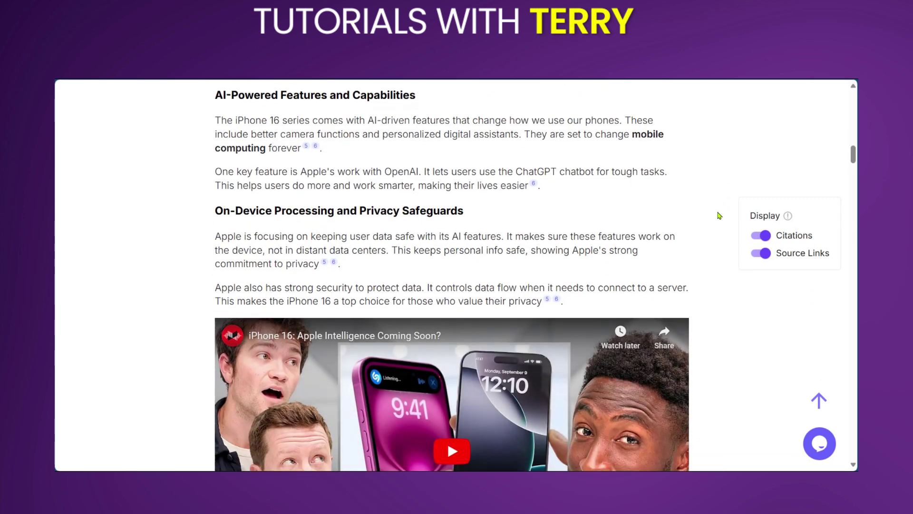
{"action": "scroll", "coordinate": [719, 216], "scroll_direction": "up", "scroll_amount": 2}
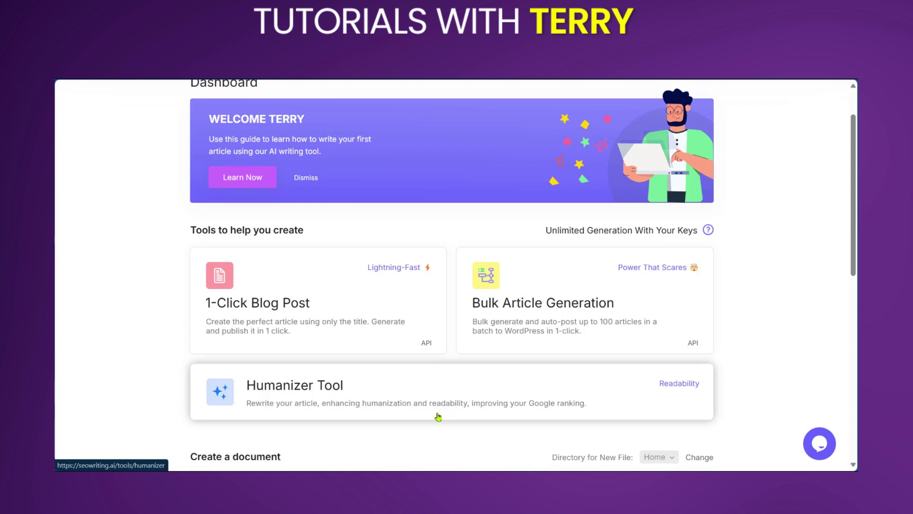
Open the Humanizer Tool, keep the 8th & 9th grade readability, and paste the climate change article as the input text
{"action": "left_click", "coordinate": [428, 399]}
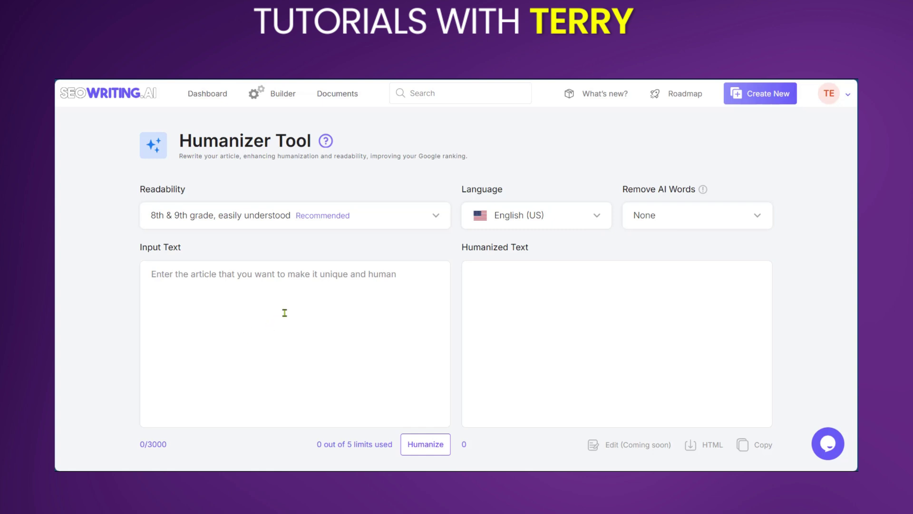
{"action": "left_click", "coordinate": [436, 220]}
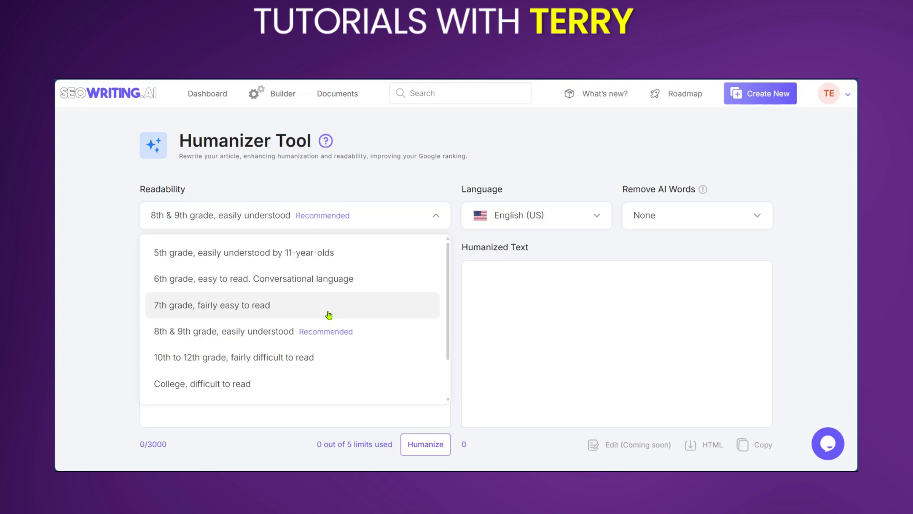
{"action": "scroll", "coordinate": [328, 314], "scroll_direction": "down", "scroll_amount": 2}
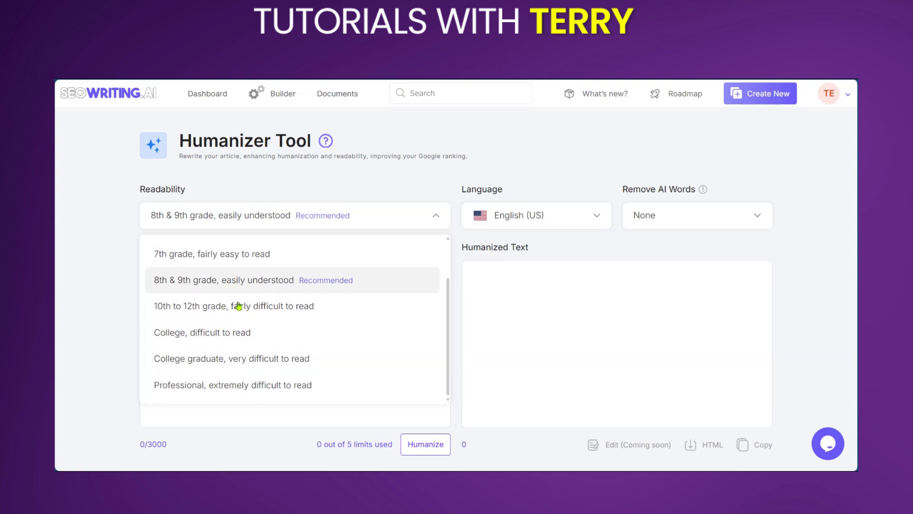
{"action": "left_click", "coordinate": [102, 320]}
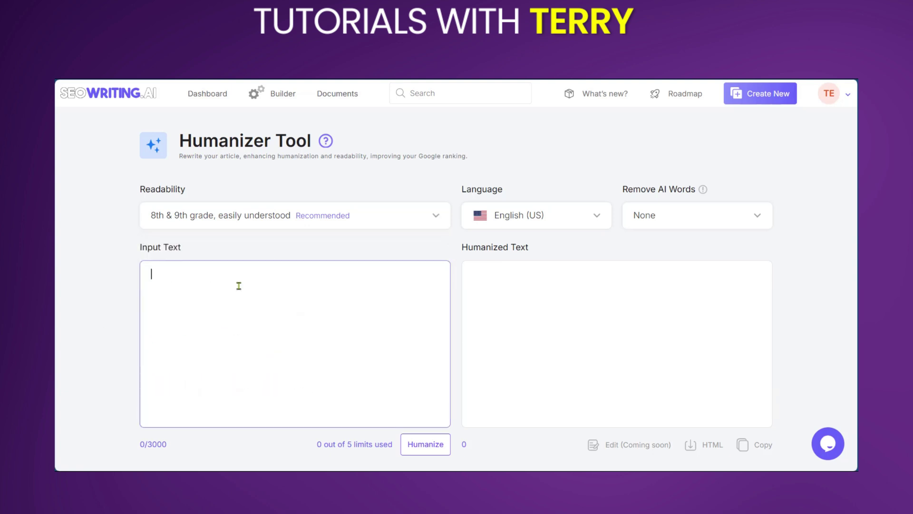
{"action": "key", "text": "ctrl+v"}
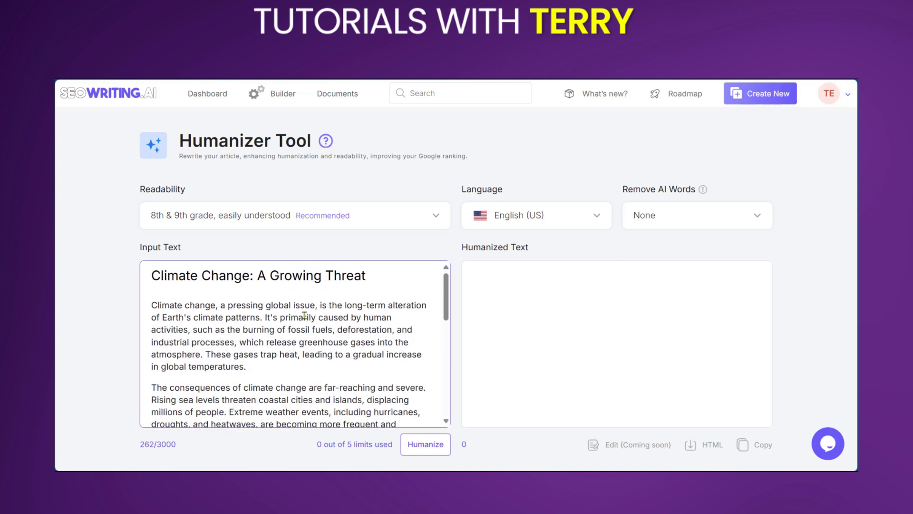
Keep the language as English (US), set Remove AI Words to Extended list, and humanize the pasted article
{"action": "left_click", "coordinate": [541, 218]}
{"action": "left_click", "coordinate": [542, 252]}
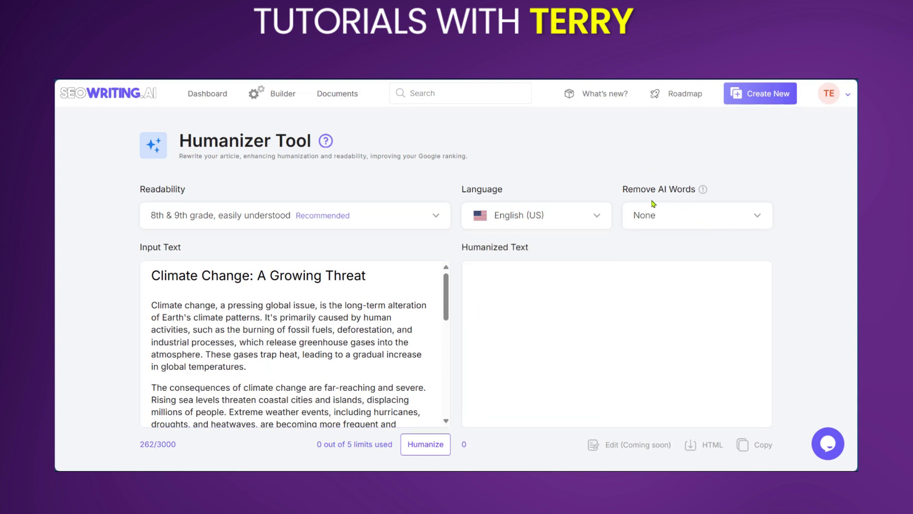
{"action": "left_click", "coordinate": [757, 216]}
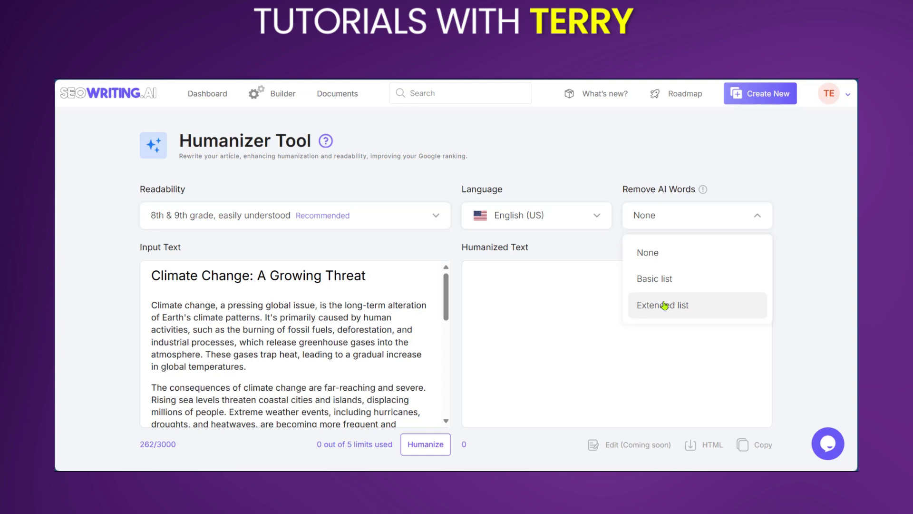
{"action": "left_click", "coordinate": [665, 305]}
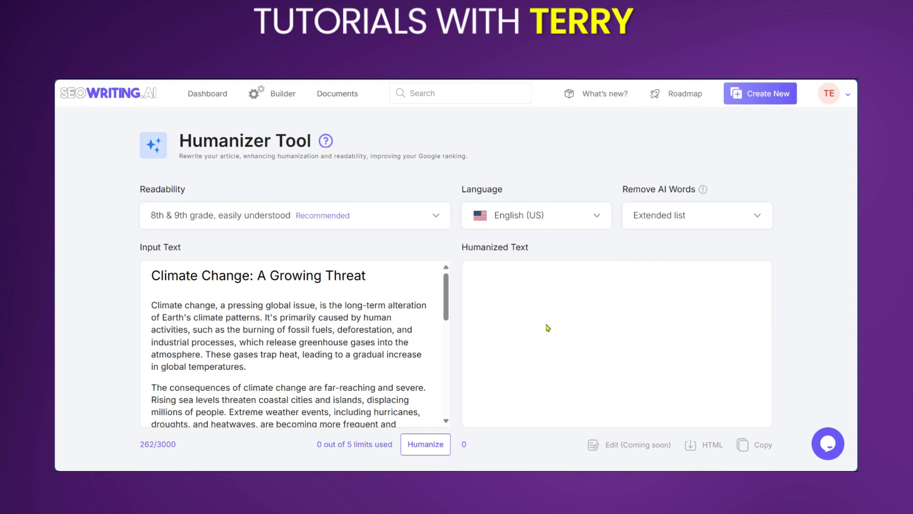
{"action": "left_click", "coordinate": [420, 447]}
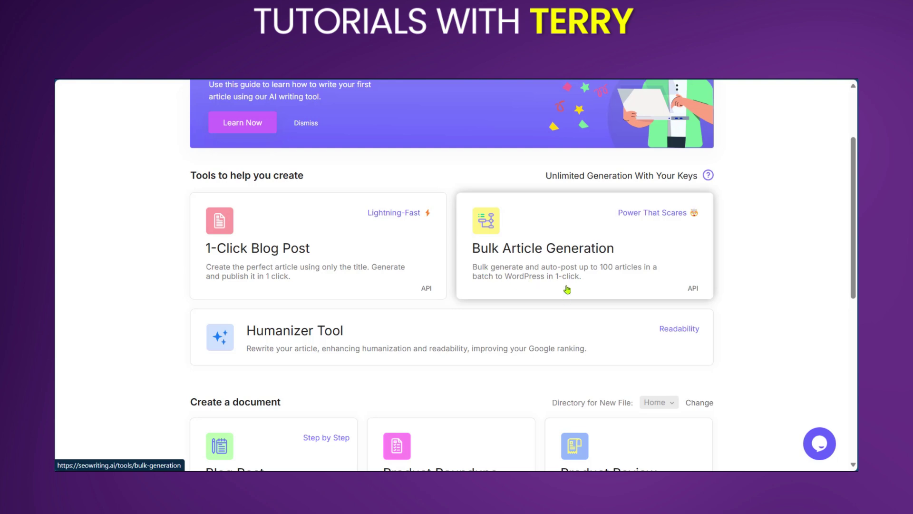
Open the Bulk Article Generation tool
{"action": "left_click", "coordinate": [537, 266]}
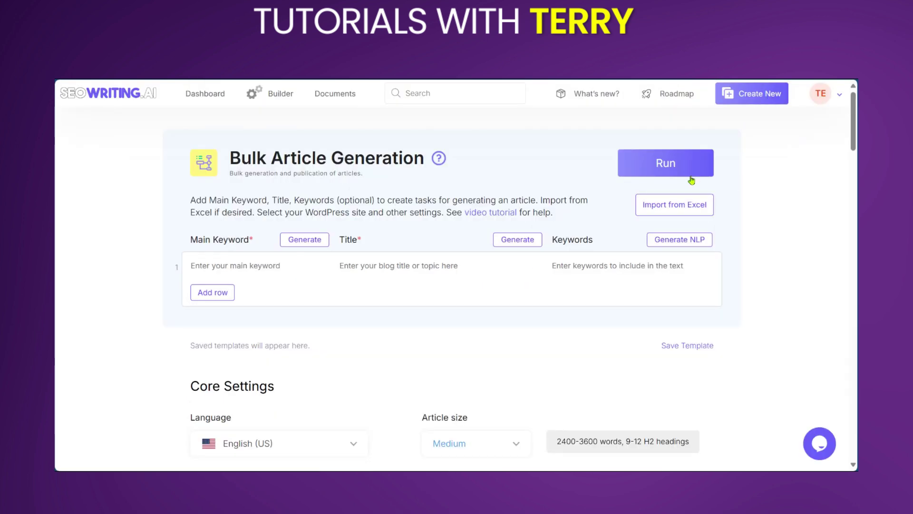
{"action": "left_click", "coordinate": [685, 163]}
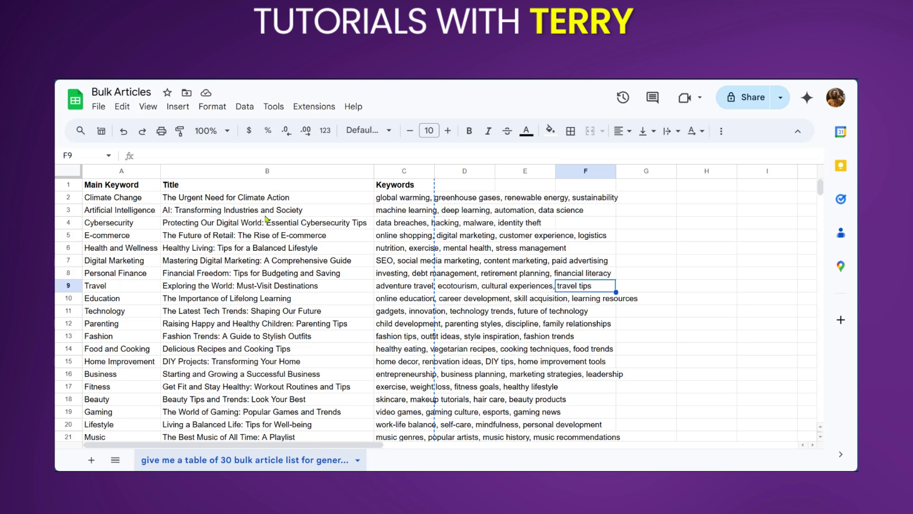
Copy the main keywords, titles and keywords in range A2:F29 of the Bulk Articles spreadsheet
{"action": "left_click", "coordinate": [135, 193]}
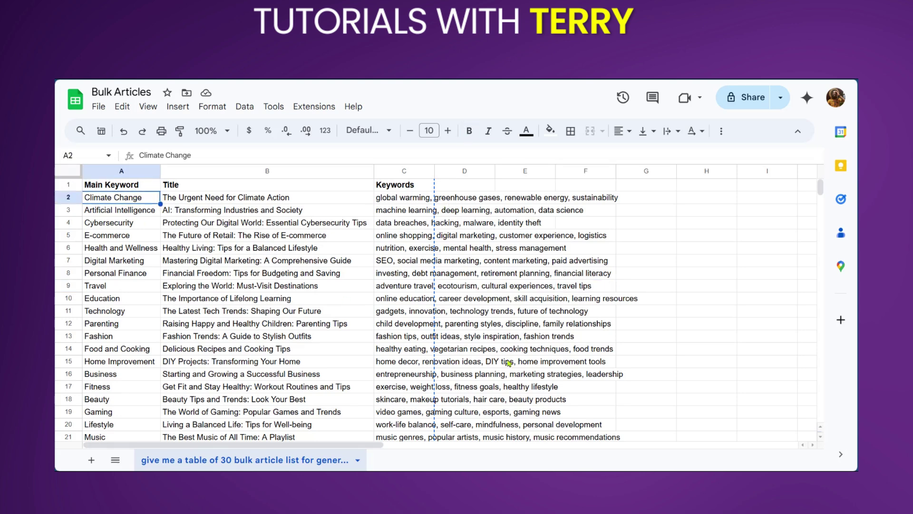
{"action": "scroll", "coordinate": [509, 363], "scroll_direction": "down", "scroll_amount": 5}
{"action": "left_click", "coordinate": [590, 318], "text": "shift"}
{"action": "key", "text": "ctrl+c"}
{"action": "scroll", "coordinate": [590, 318], "scroll_direction": "up", "scroll_amount": 5}
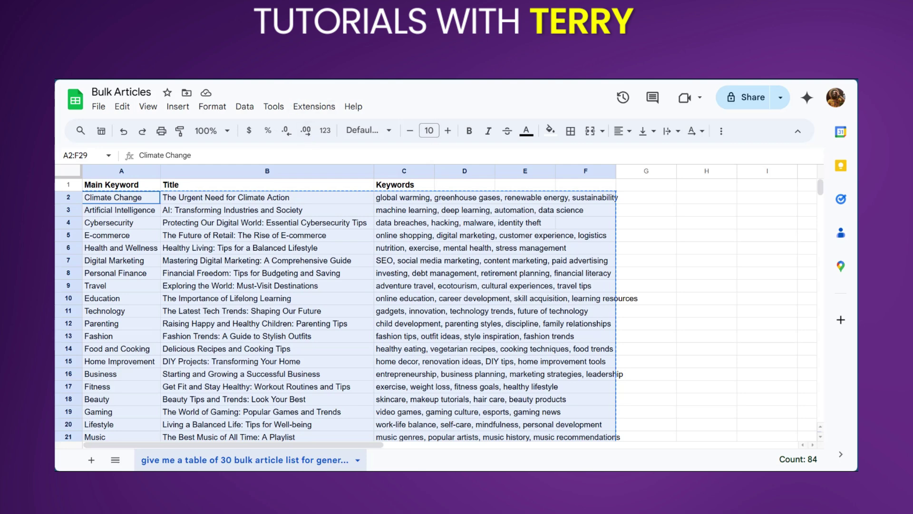
Switch back to SEOWriting.ai and paste the copied spreadsheet rows into the bulk article table, starting at the first Main Keyword cell
{"action": "key", "text": "ctrl+Tab"}
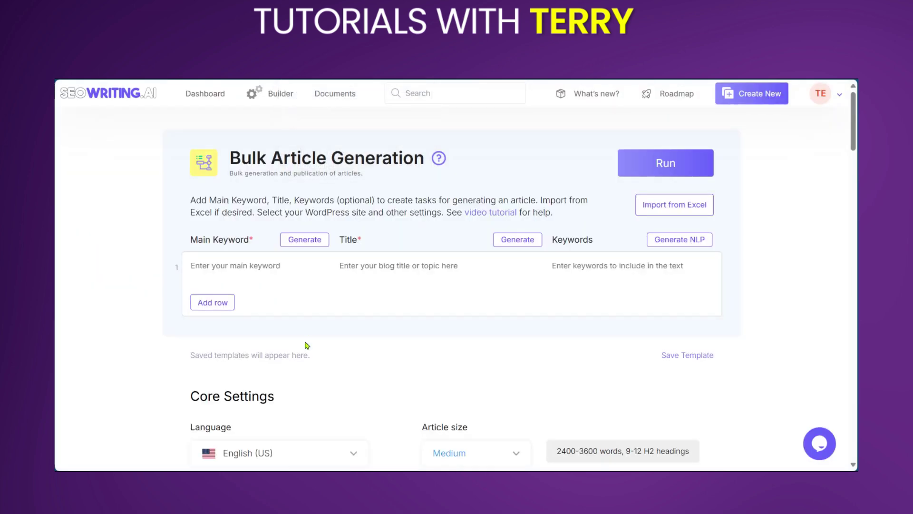
{"action": "left_click", "coordinate": [245, 269]}
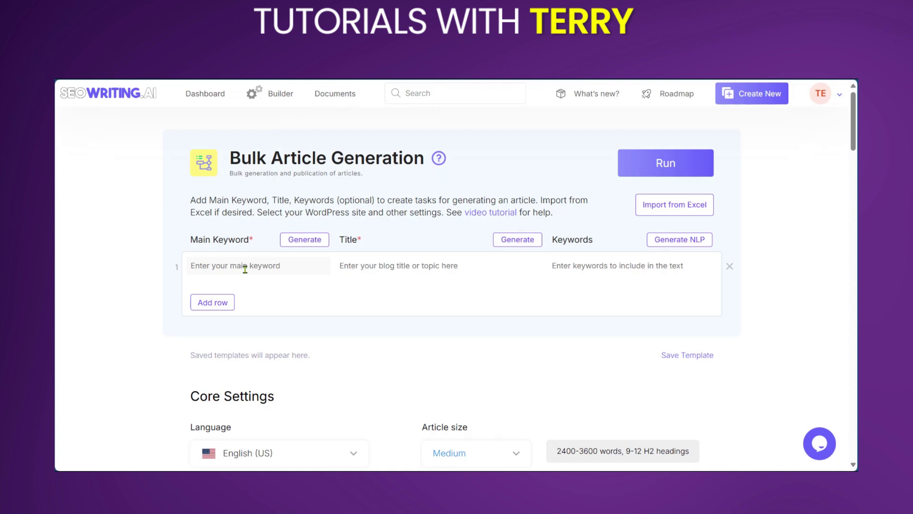
{"action": "key", "text": "ctrl+v"}
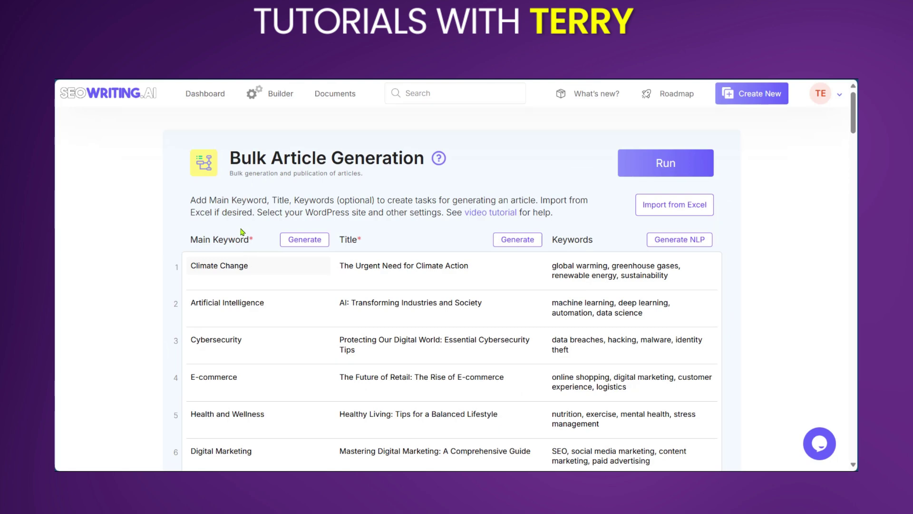
{"action": "scroll", "coordinate": [494, 320], "scroll_direction": "down", "scroll_amount": 10}
{"action": "scroll", "coordinate": [495, 320], "scroll_direction": "up", "scroll_amount": 10}
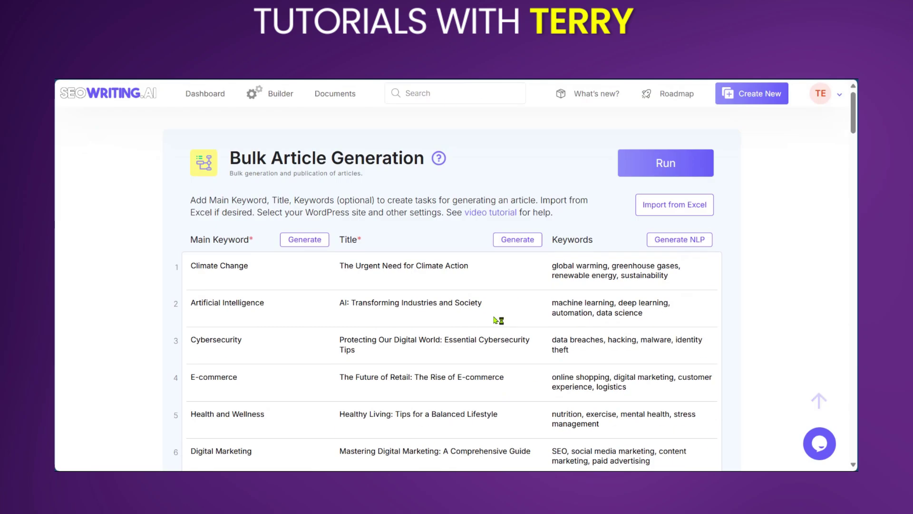
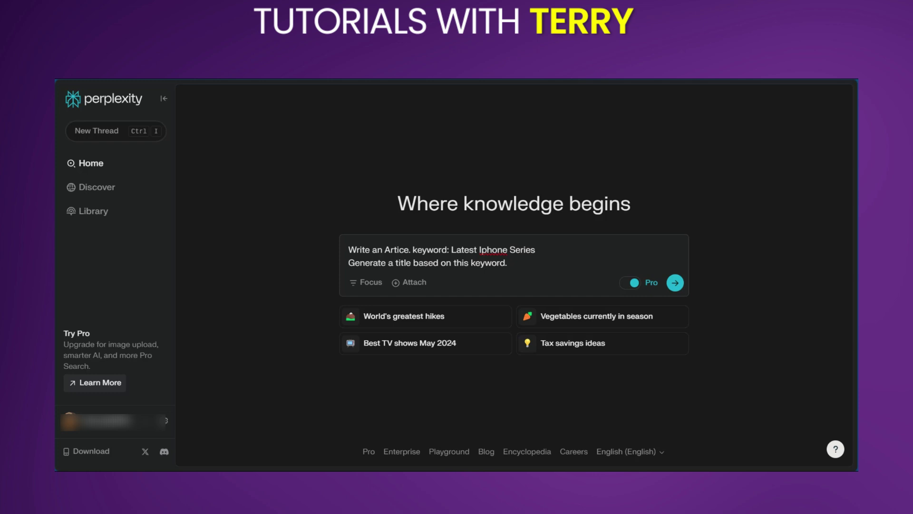
In Perplexity, submit the prompt to write an article and generate a title for the keyword "Latest Iphone Series"
{"action": "left_click", "coordinate": [676, 283]}
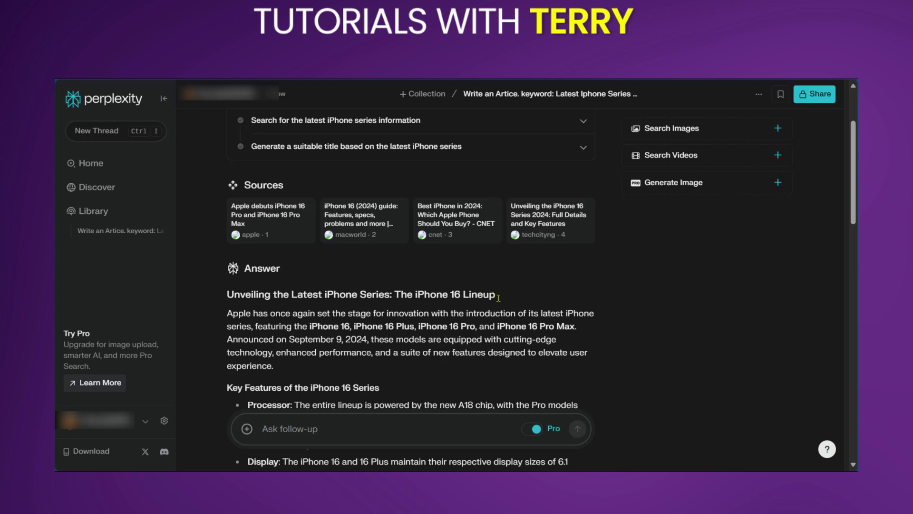
Read through the generated iPhone article, from its title and key features to the comparative overview table and conclusion
{"action": "scroll", "coordinate": [266, 238], "scroll_direction": "down", "scroll_amount": 3}
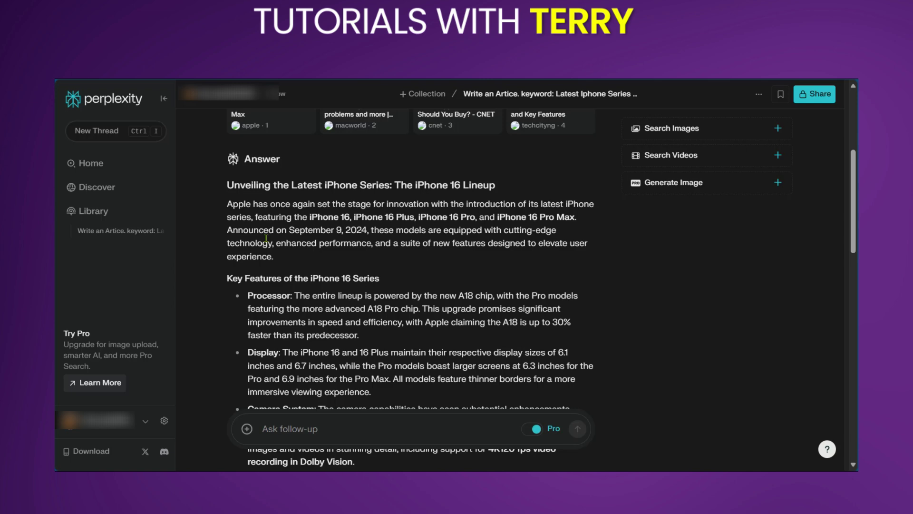
{"action": "scroll", "coordinate": [266, 238], "scroll_direction": "down", "scroll_amount": 1}
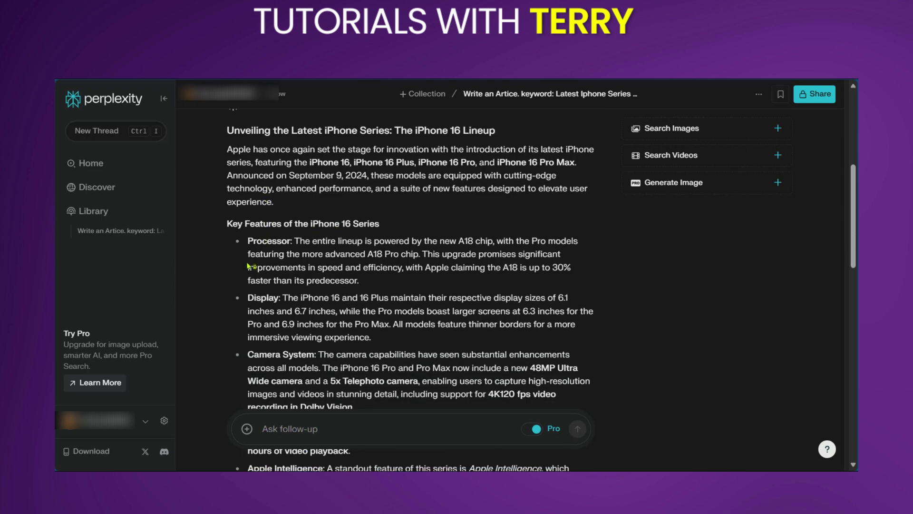
{"action": "scroll", "coordinate": [253, 253], "scroll_direction": "down", "scroll_amount": 2}
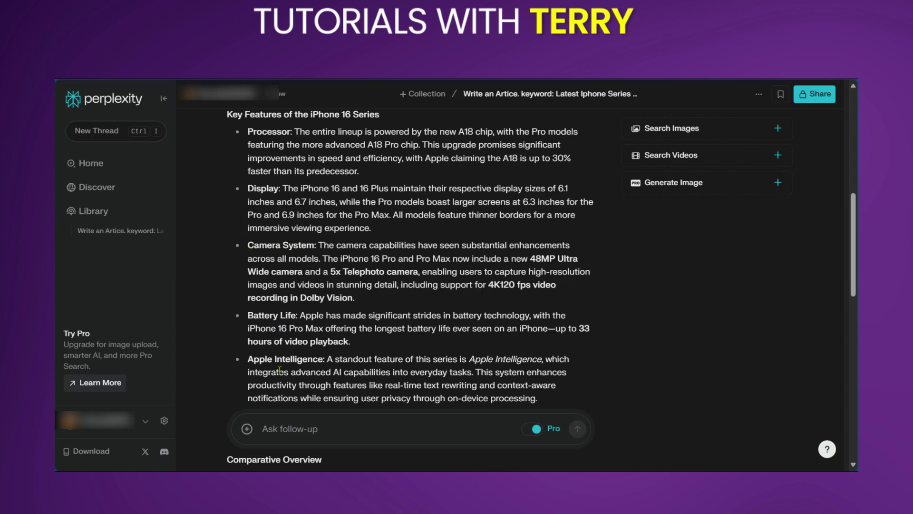
{"action": "scroll", "coordinate": [292, 357], "scroll_direction": "down", "scroll_amount": 6}
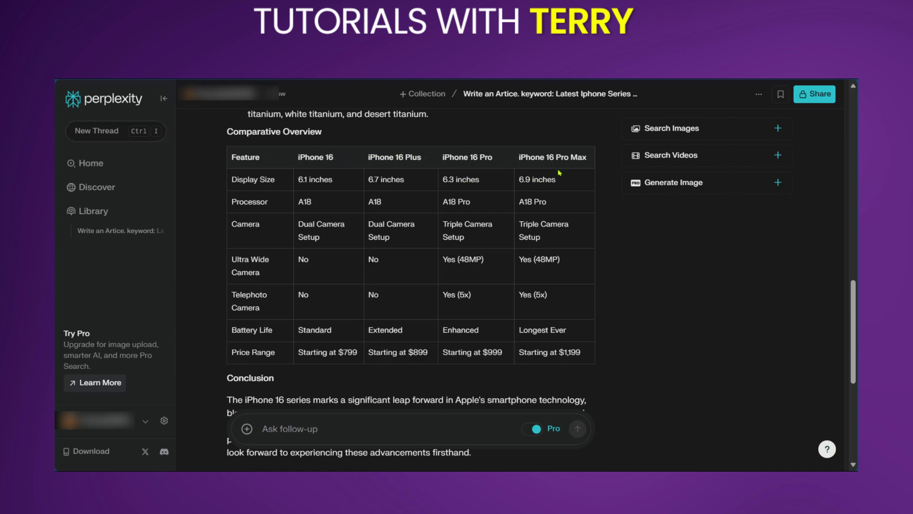
{"action": "scroll", "coordinate": [313, 286], "scroll_direction": "down", "scroll_amount": 5}
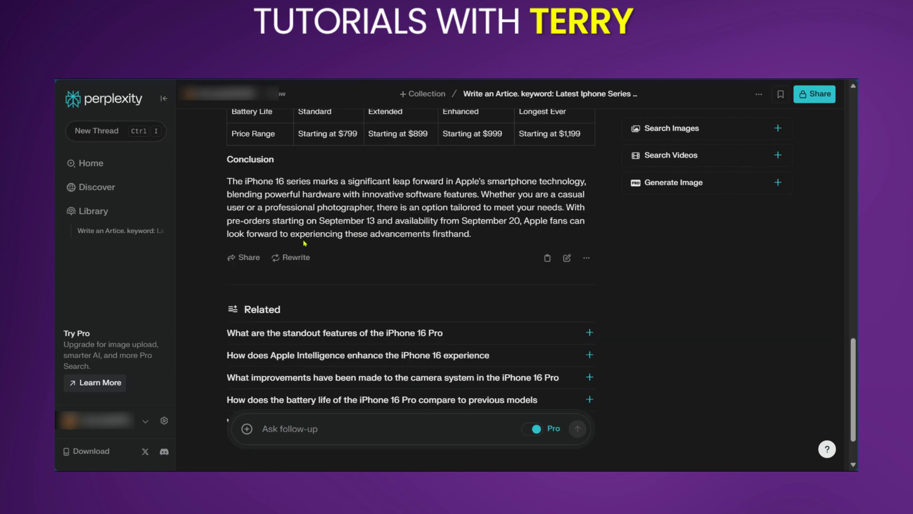
{"action": "scroll", "coordinate": [297, 208], "scroll_direction": "up", "scroll_amount": 1}
{"action": "scroll", "coordinate": [297, 208], "scroll_direction": "up", "scroll_amount": 2}
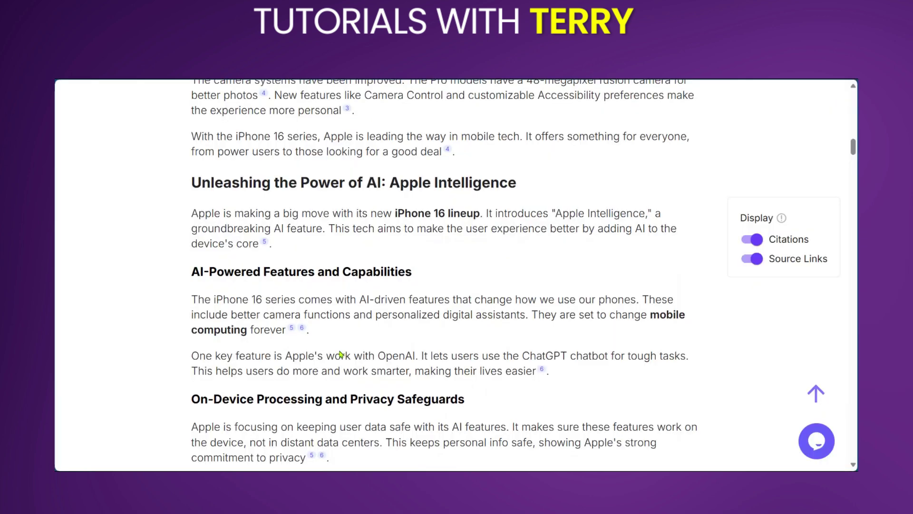